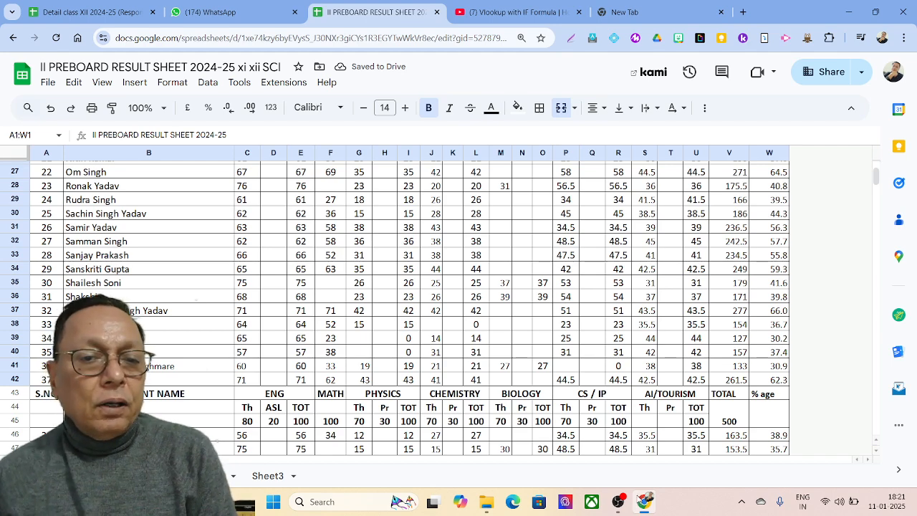
Step: Review the result table's marks, totals out of 500 and percentages, then switch to Sheet3
{"action": "scroll", "coordinate": [356, 433], "scroll_direction": "up", "scroll_amount": 3}
{"action": "scroll", "coordinate": [356, 433], "scroll_direction": "up", "scroll_amount": 6}
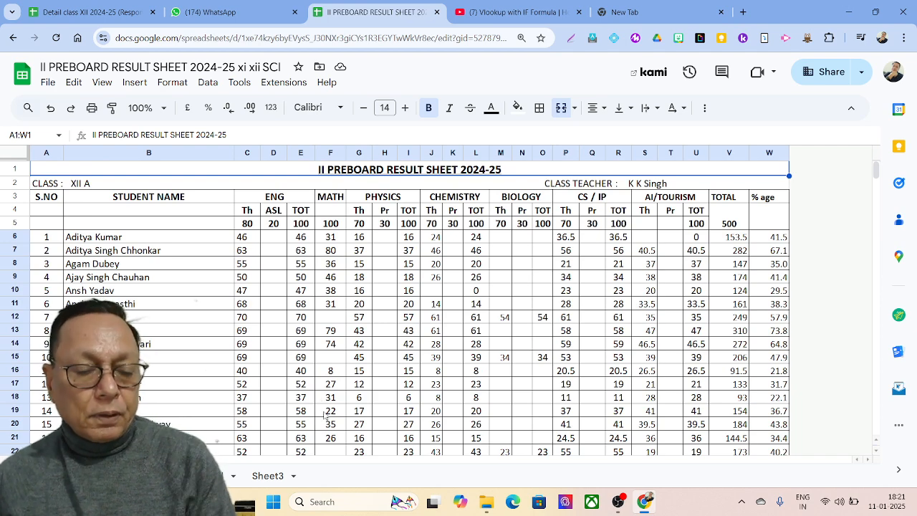
{"action": "scroll", "coordinate": [335, 406], "scroll_direction": "down", "scroll_amount": 1}
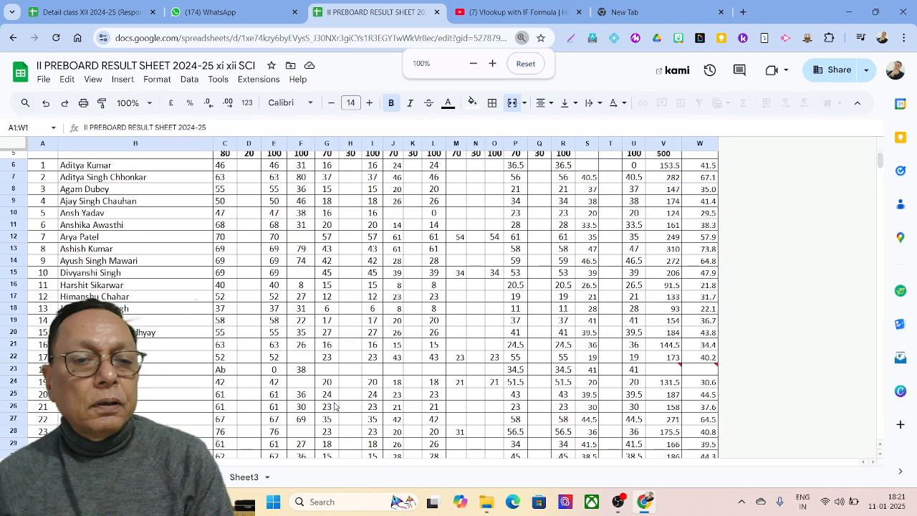
{"action": "scroll", "coordinate": [334, 406], "scroll_direction": "up", "scroll_amount": 2}
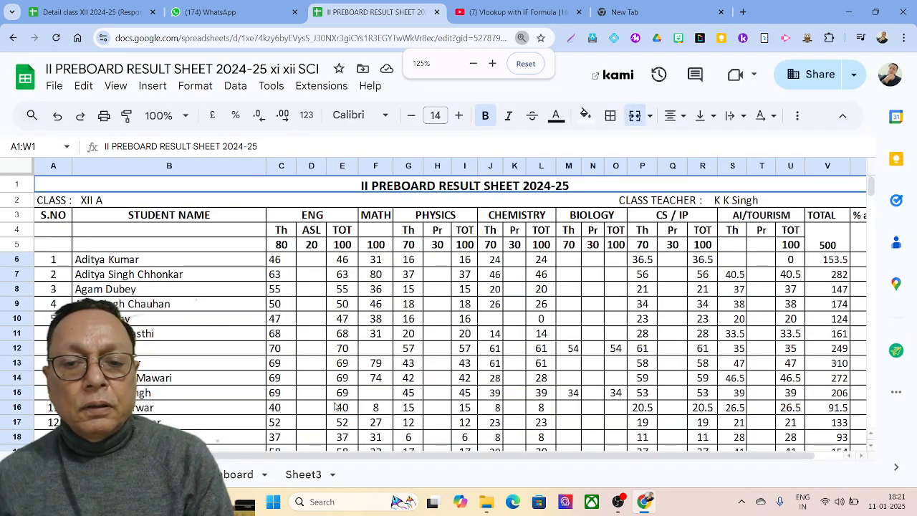
{"action": "scroll", "coordinate": [335, 406], "scroll_direction": "up", "scroll_amount": 1}
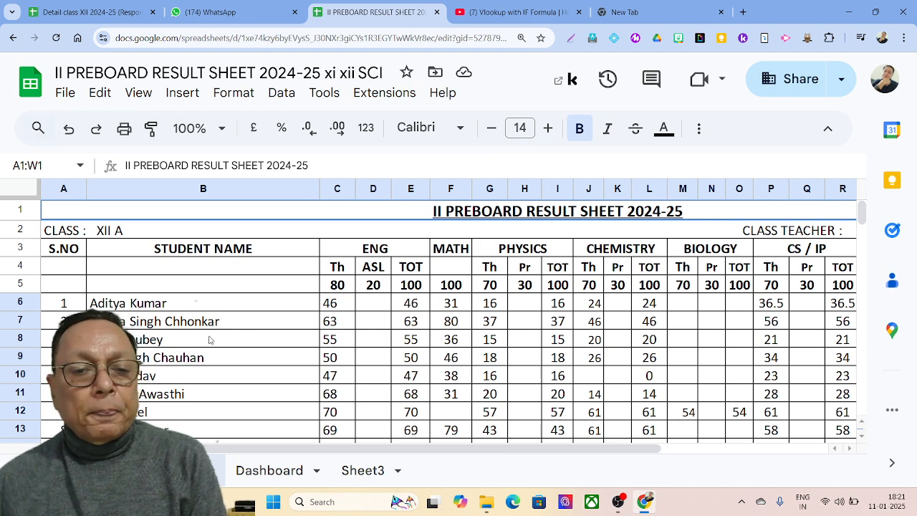
{"action": "scroll", "coordinate": [209, 341], "scroll_direction": "down", "scroll_amount": 1}
{"action": "scroll", "coordinate": [207, 342], "scroll_direction": "down", "scroll_amount": 8}
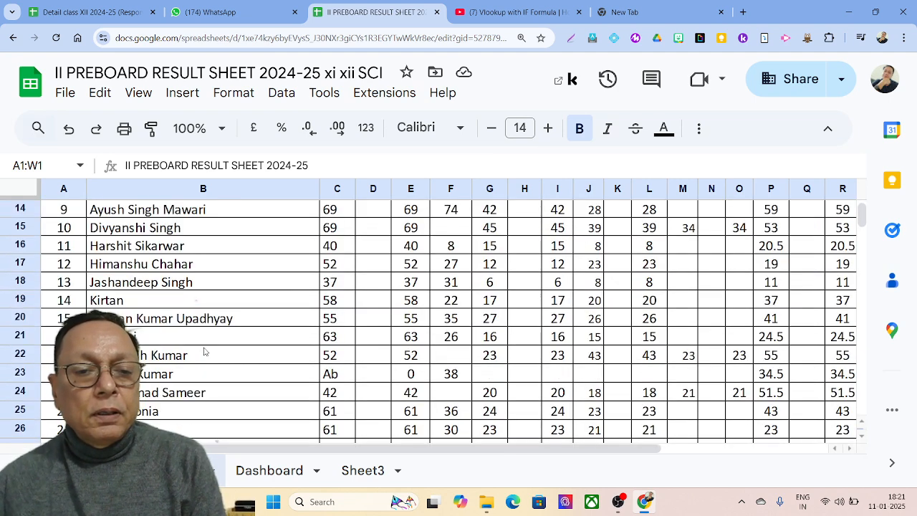
{"action": "scroll", "coordinate": [205, 350], "scroll_direction": "up", "scroll_amount": 5}
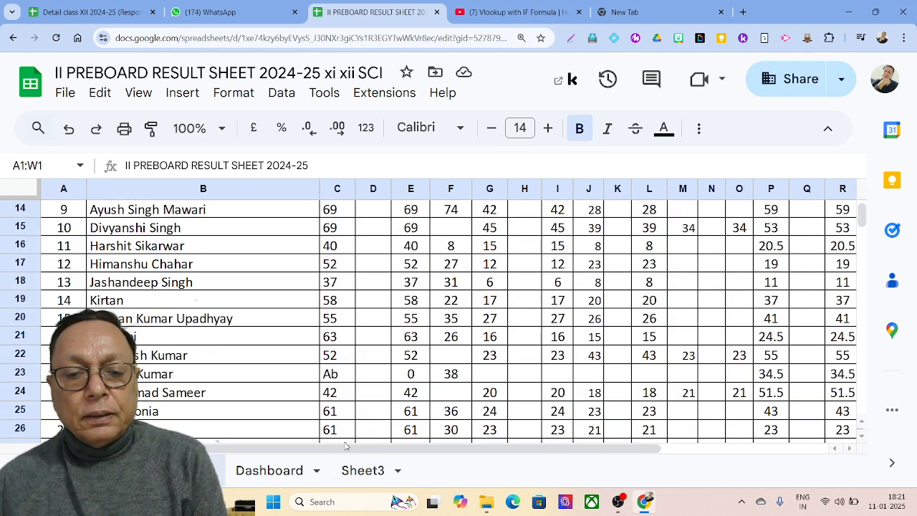
{"action": "left_click_drag", "start_coordinate": [350, 448], "coordinate": [517, 449]}
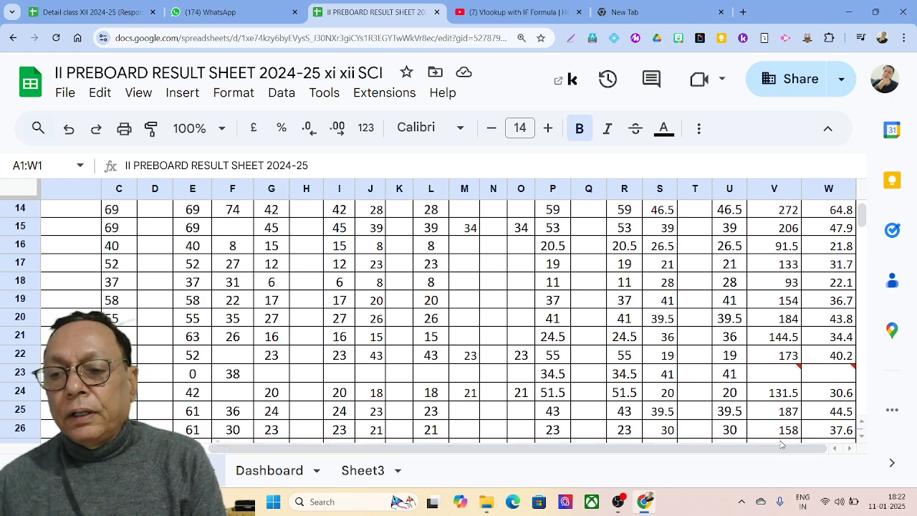
{"action": "scroll", "coordinate": [843, 255], "scroll_direction": "up", "scroll_amount": 5}
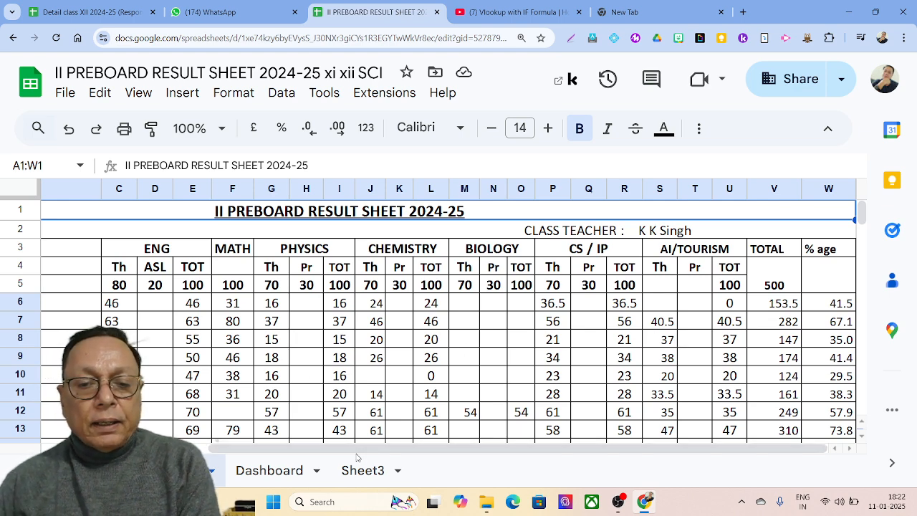
{"action": "left_click_drag", "start_coordinate": [306, 450], "coordinate": [70, 450]}
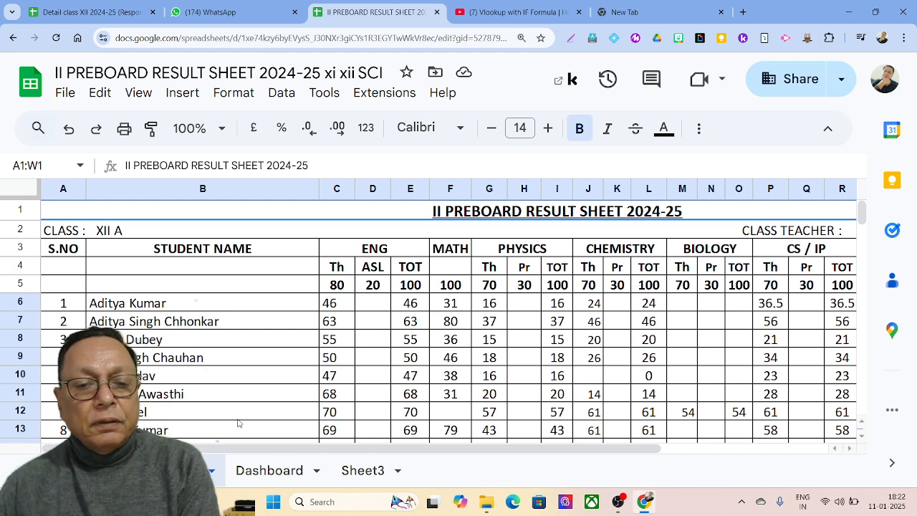
{"action": "left_click_drag", "start_coordinate": [246, 450], "coordinate": [429, 469]}
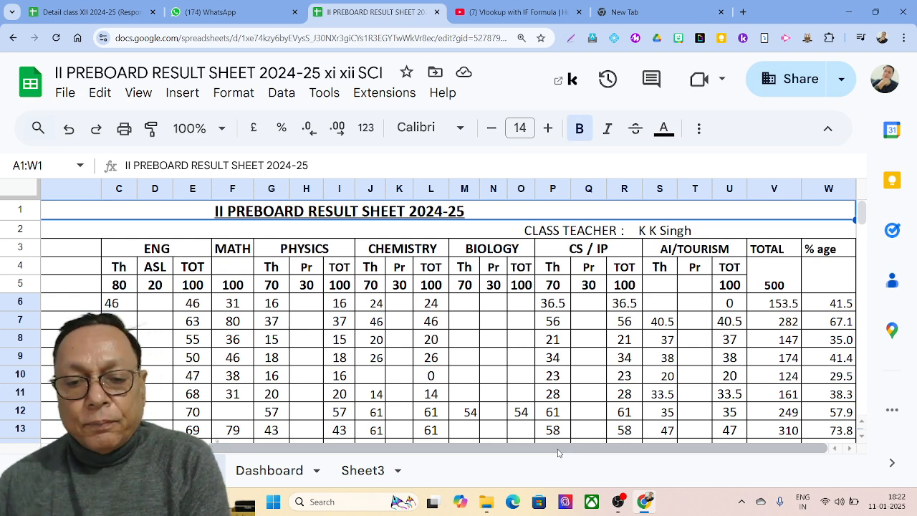
{"action": "left_click", "coordinate": [368, 470]}
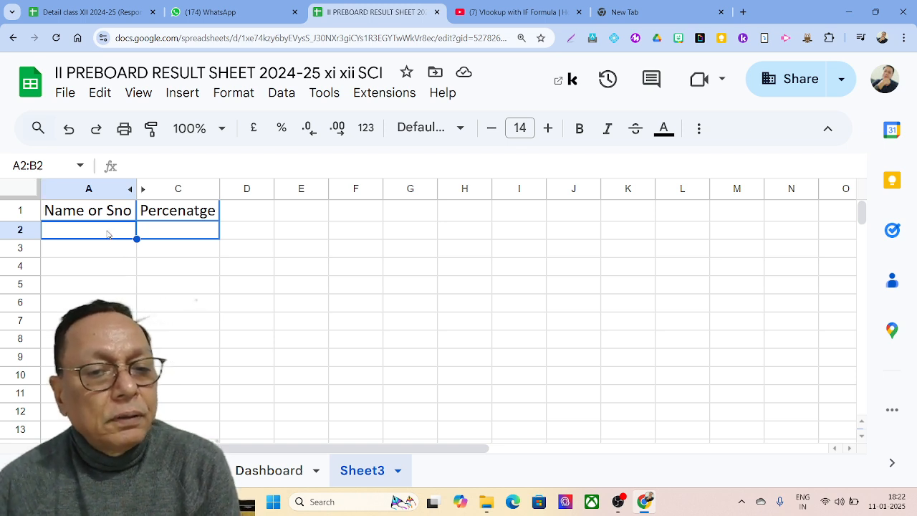
{"action": "left_click", "coordinate": [151, 236]}
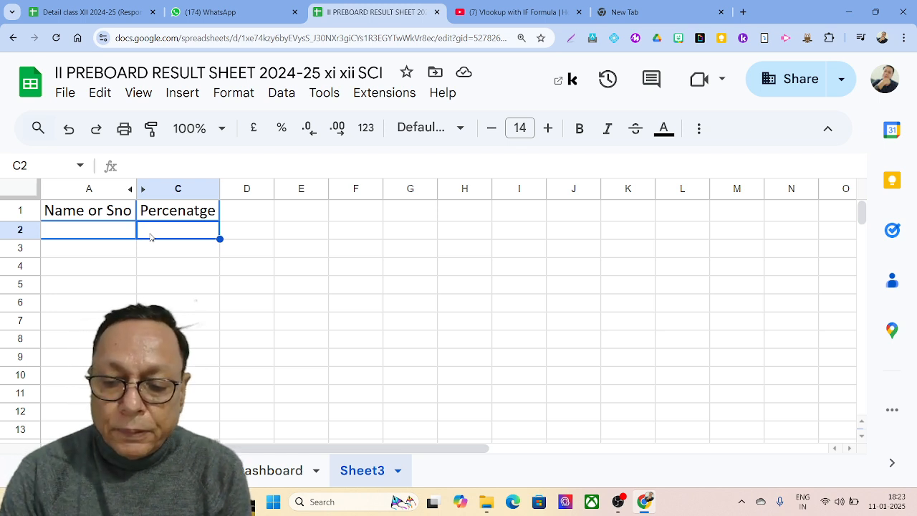
{"action": "type", "text": "="}
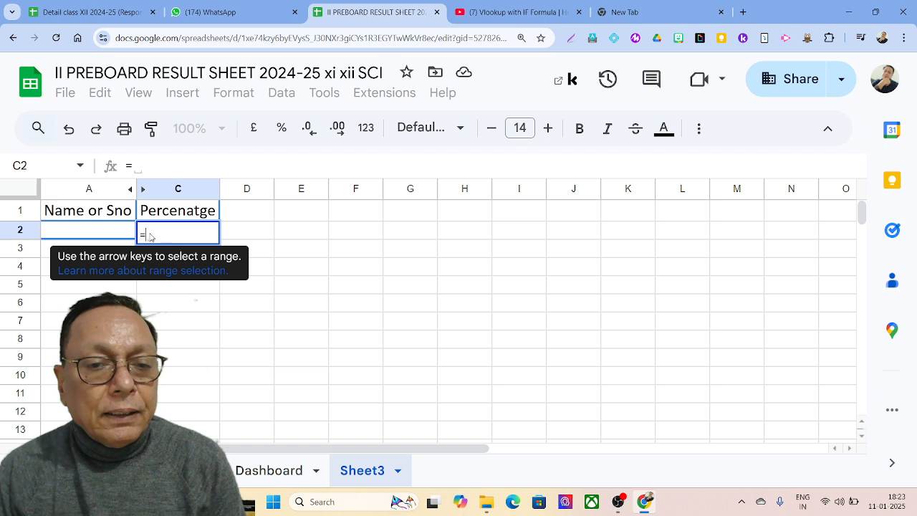
Step: Start C2's formula as =if(istext(A2),vlookup(A2, and go to the result sheet for the range
{"action": "type", "text": "if"}
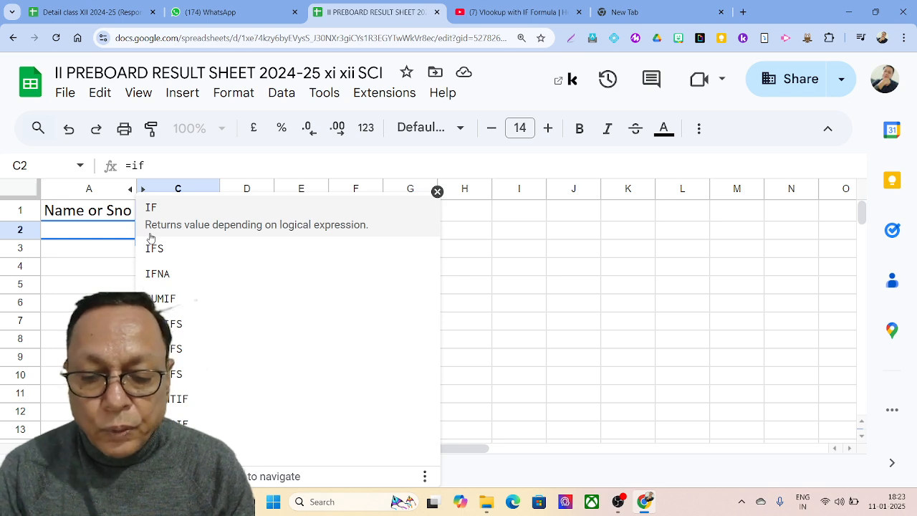
{"action": "type", "text": "("}
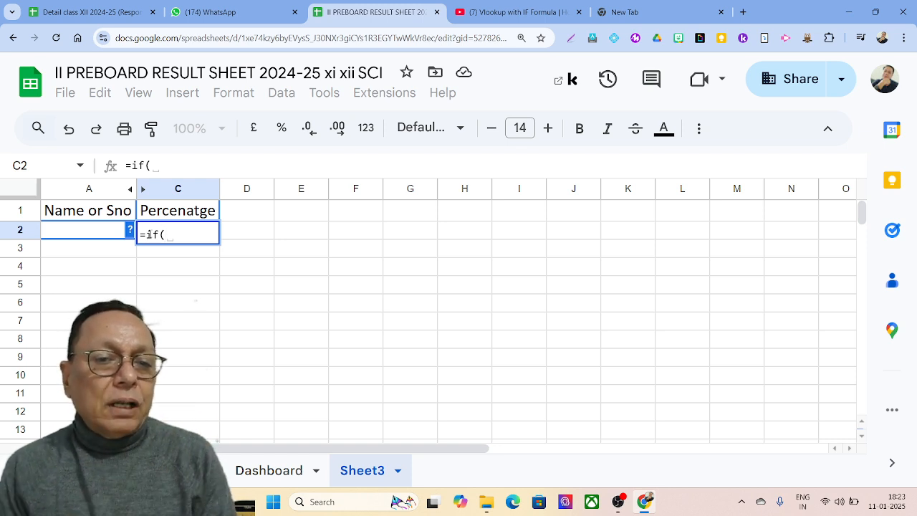
{"action": "type", "text": "i"}
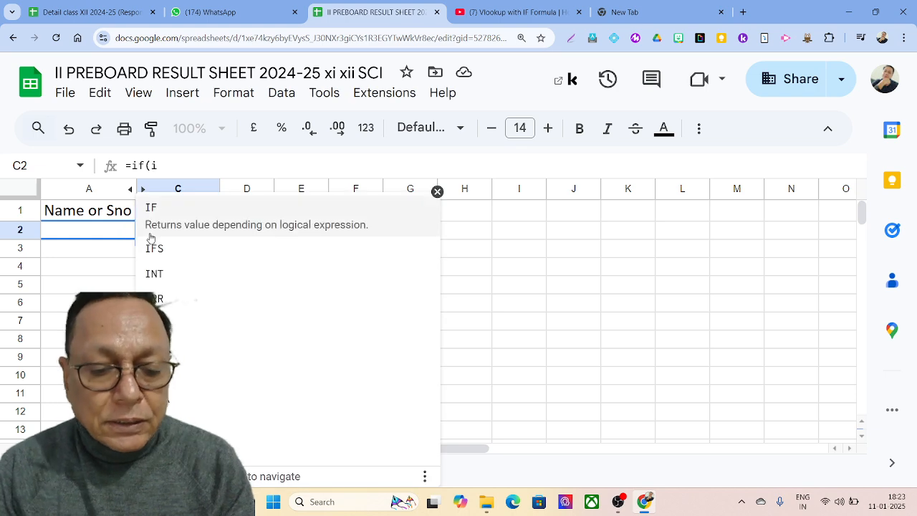
{"action": "type", "text": "s"}
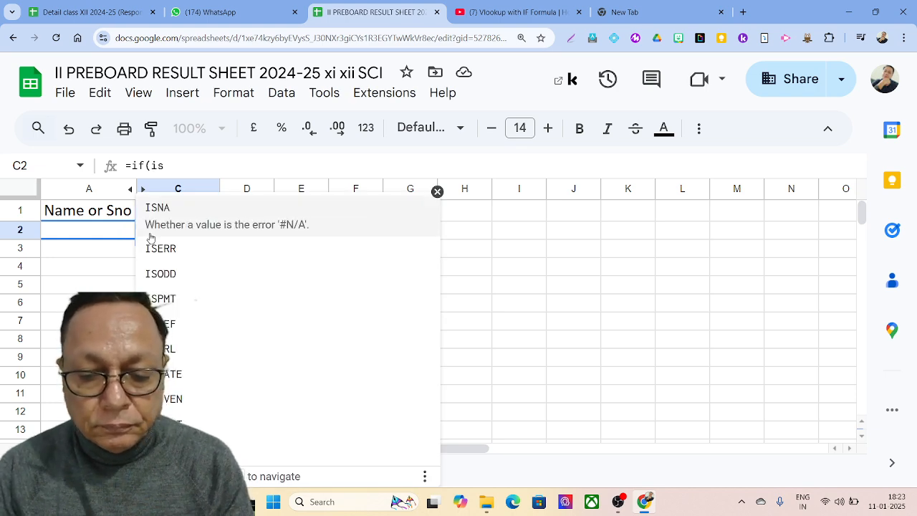
{"action": "type", "text": "("}
{"action": "key", "text": "BackSpace"}
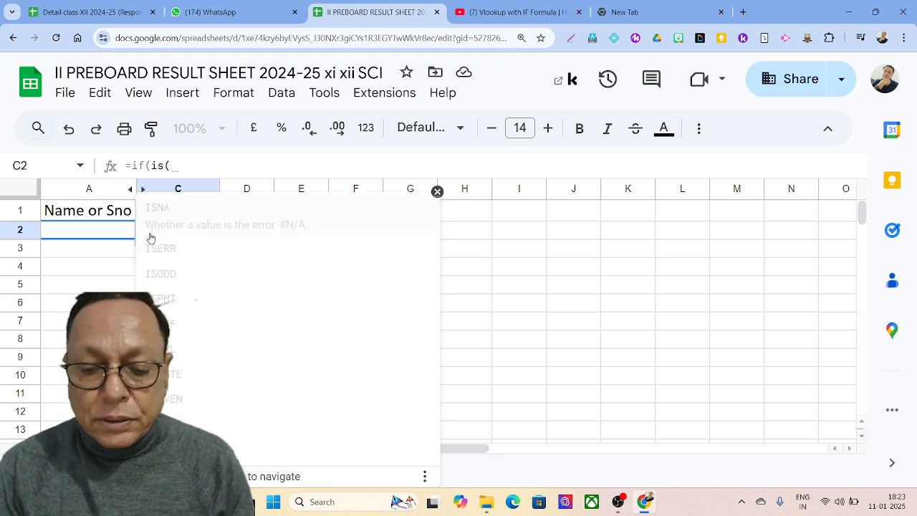
{"action": "type", "text": "text"}
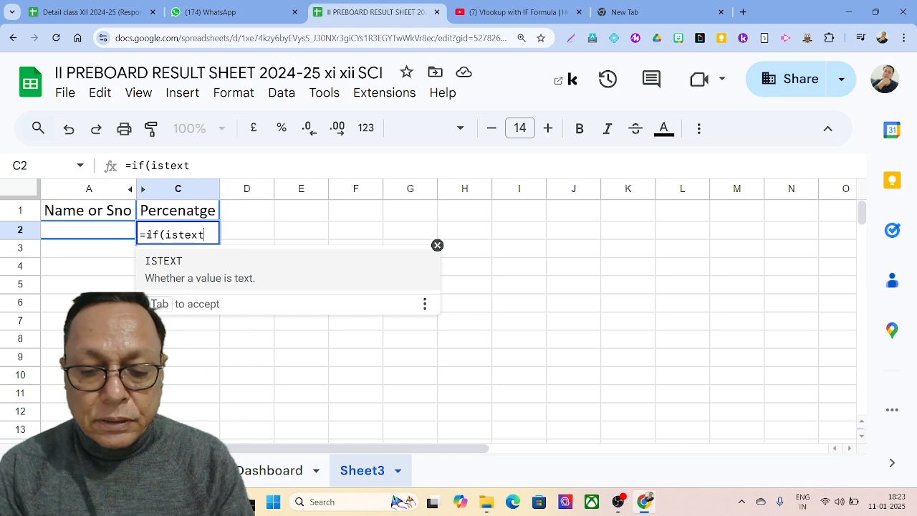
{"action": "type", "text": "("}
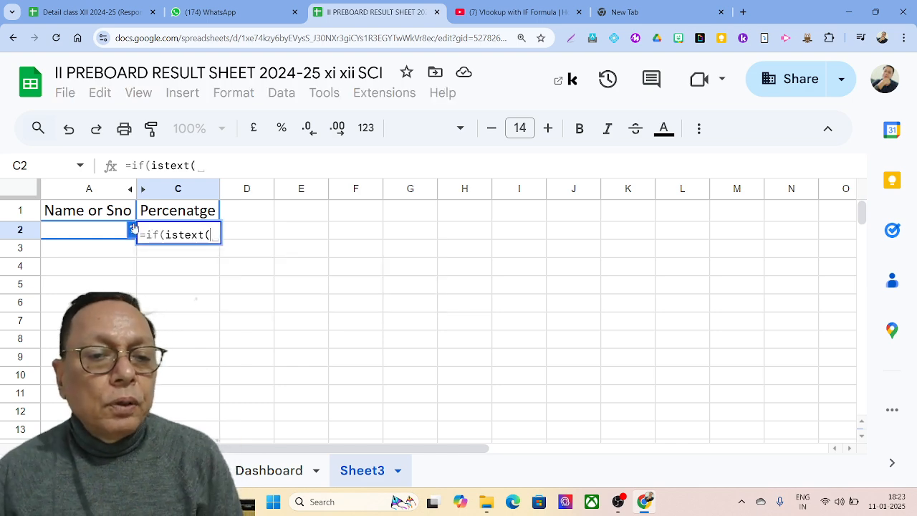
{"action": "left_click", "coordinate": [87, 233]}
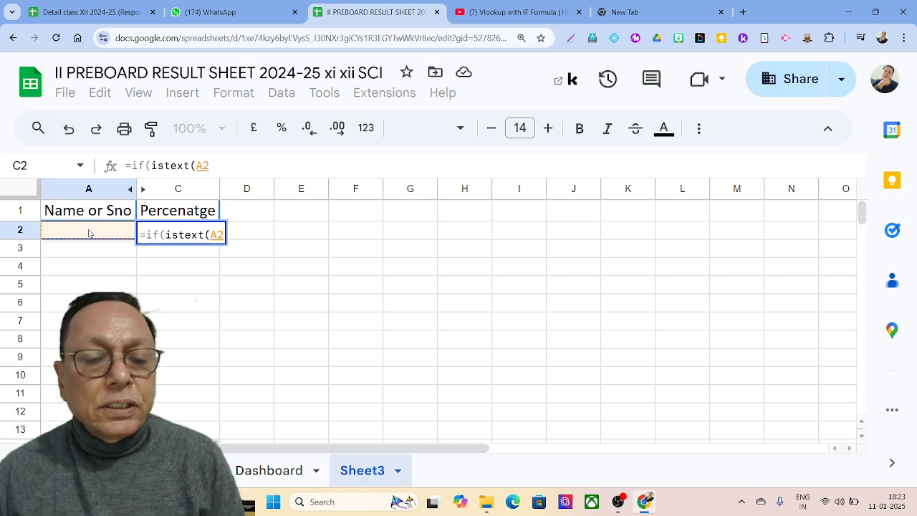
{"action": "type", "text": ")"}
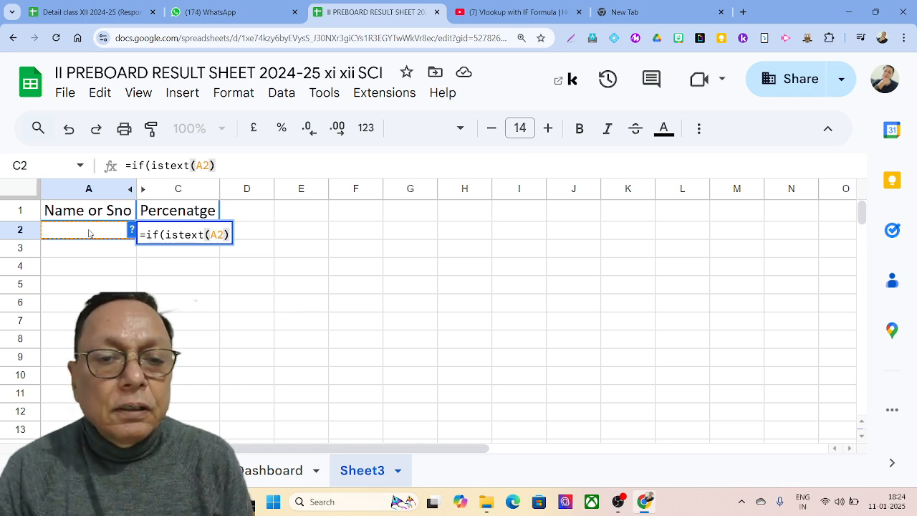
{"action": "type", "text": ","}
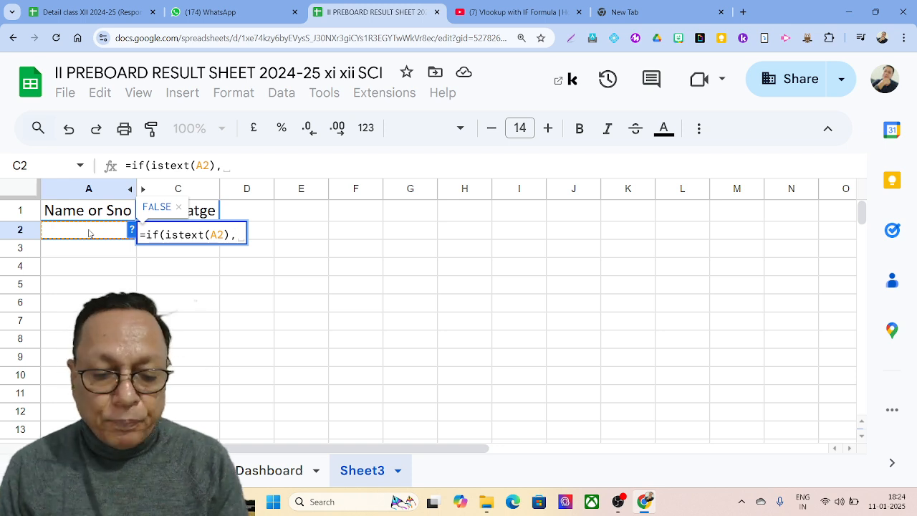
{"action": "type", "text": "vloo"}
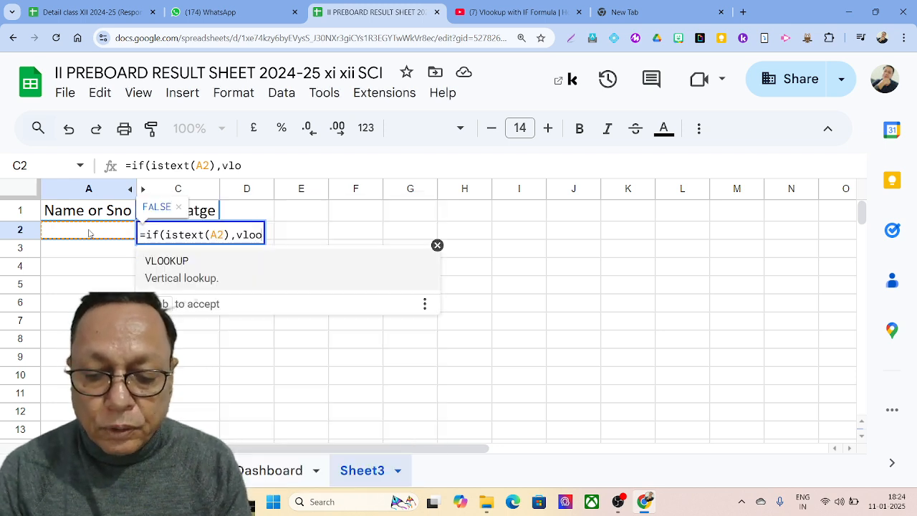
{"action": "type", "text": "kup("}
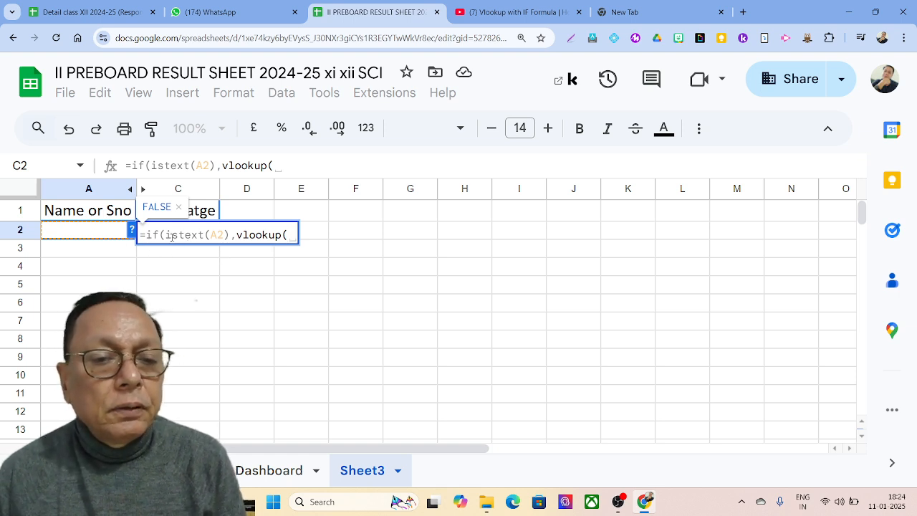
{"action": "left_click", "coordinate": [109, 233]}
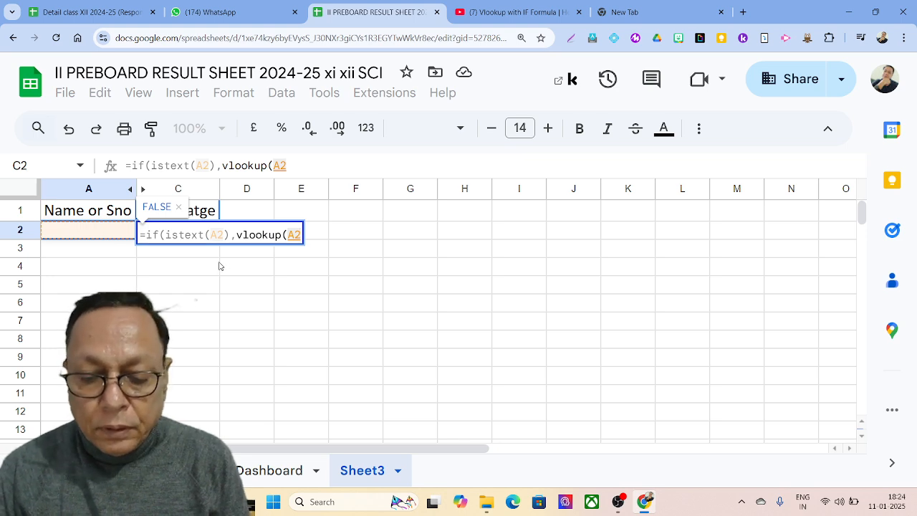
{"action": "type", "text": ","}
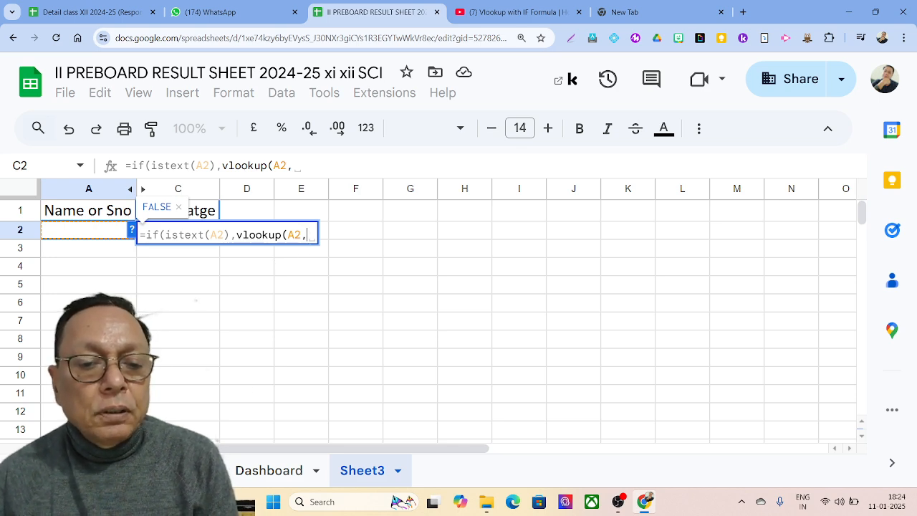
{"action": "left_click", "coordinate": [193, 470]}
Step: Add the lookup range 'Preboard 2'!B6:W42 followed by a comma to the first VLOOKUP
{"action": "left_click_drag", "start_coordinate": [215, 447], "coordinate": [86, 448]}
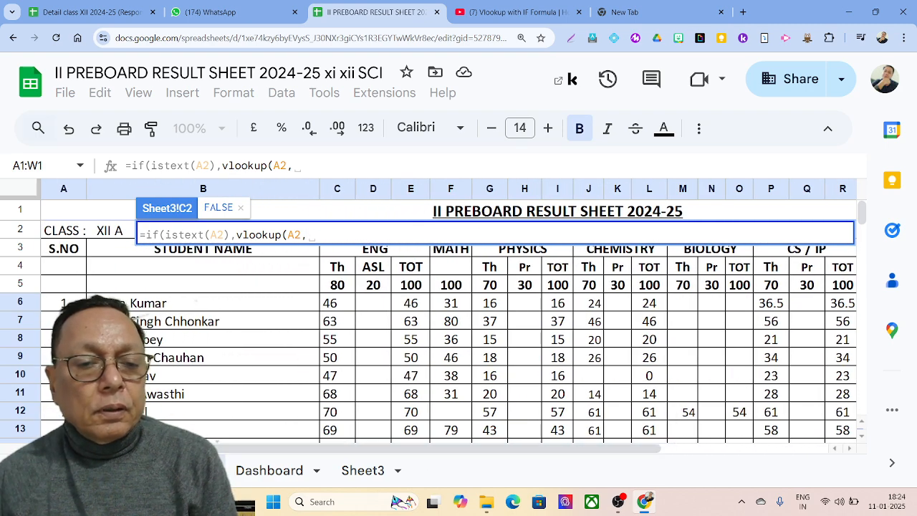
{"action": "left_click", "coordinate": [195, 301]}
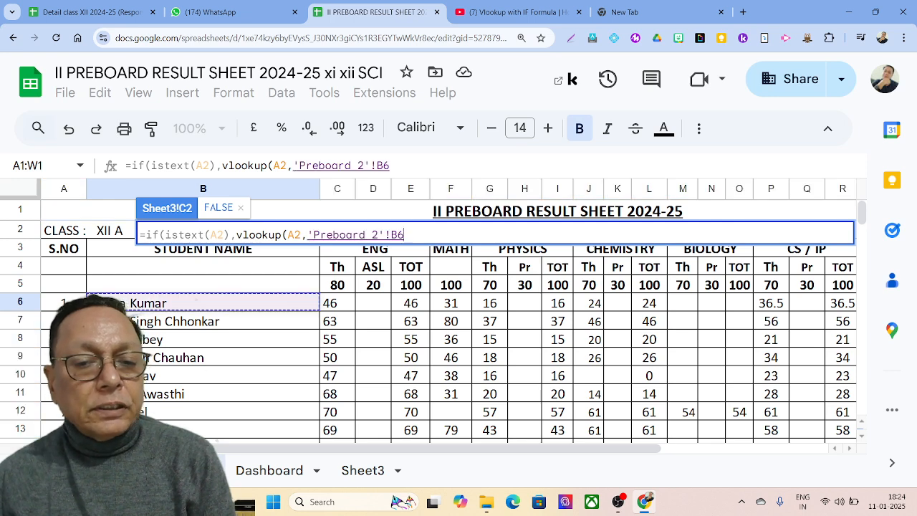
{"action": "left_click_drag", "start_coordinate": [195, 301], "coordinate": [849, 461]}
{"action": "left_click_drag", "start_coordinate": [866, 402], "coordinate": [844, 348]}
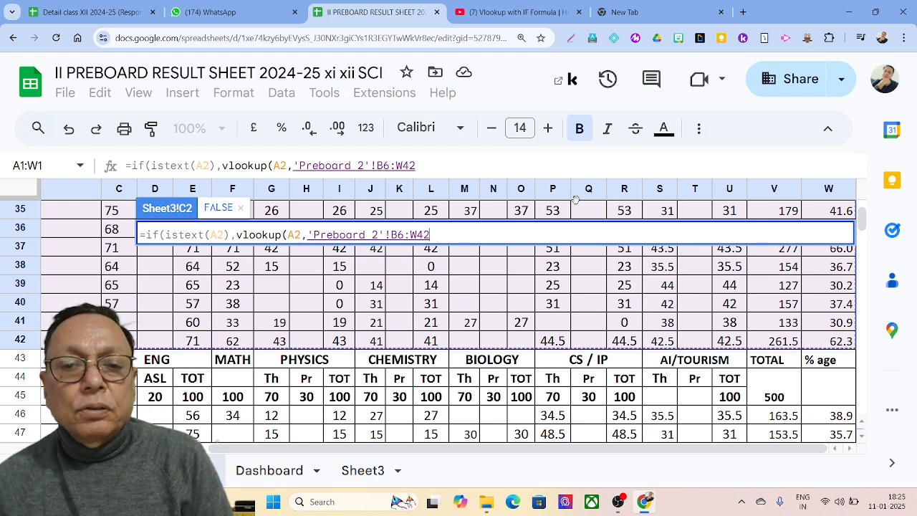
{"action": "left_click", "coordinate": [465, 170]}
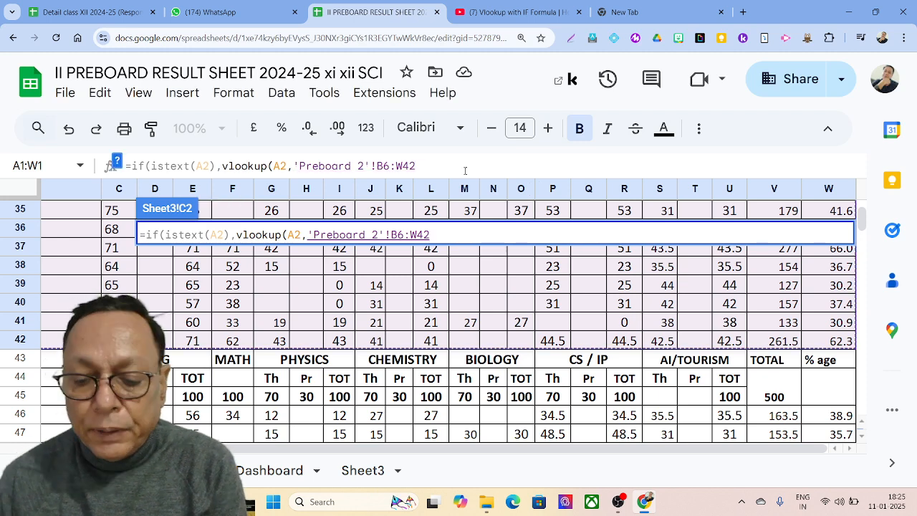
{"action": "type", "text": ","}
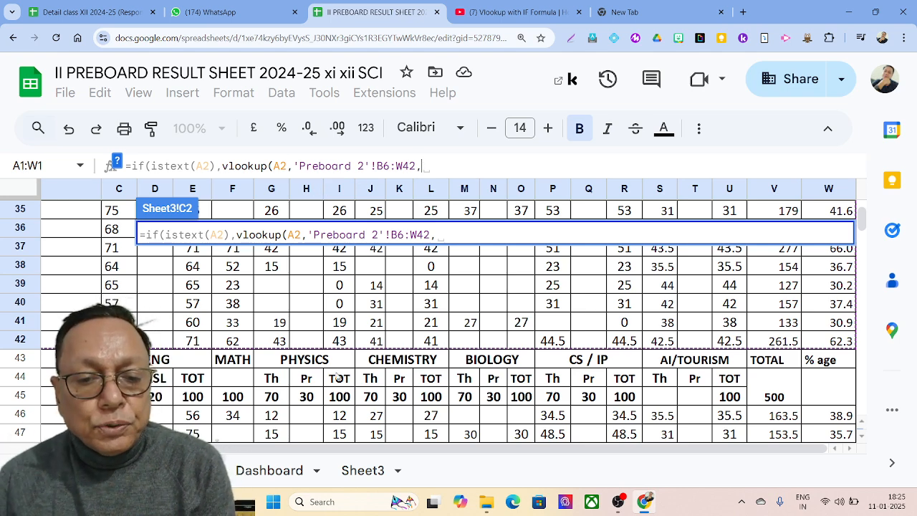
{"action": "left_click_drag", "start_coordinate": [317, 448], "coordinate": [237, 448]}
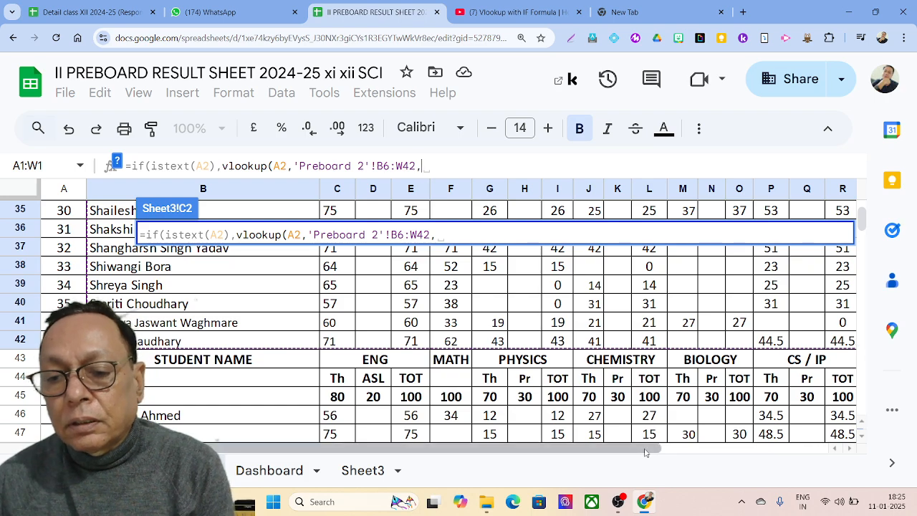
{"action": "left_click_drag", "start_coordinate": [642, 448], "coordinate": [810, 444]}
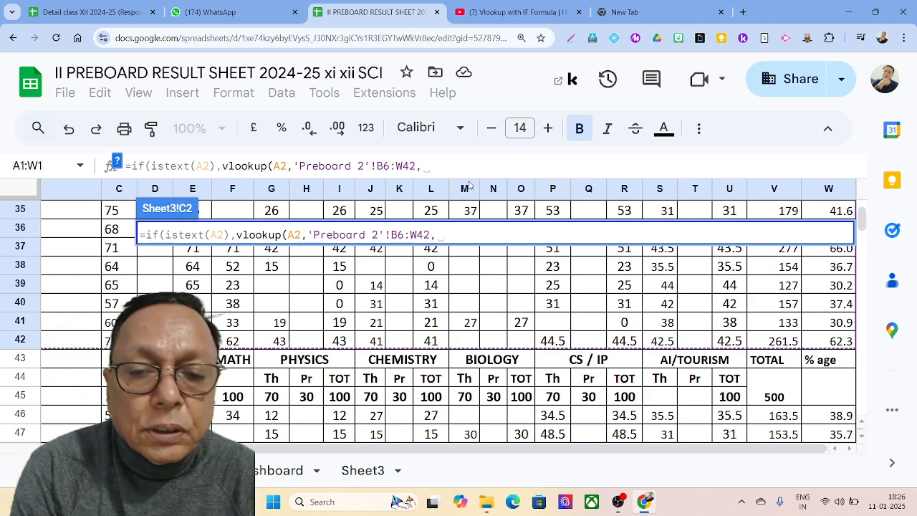
Step: Close the first VLOOKUP with column 22 and match type 0, then begin a second VLOOKUP
{"action": "type", "text": "22,0"}
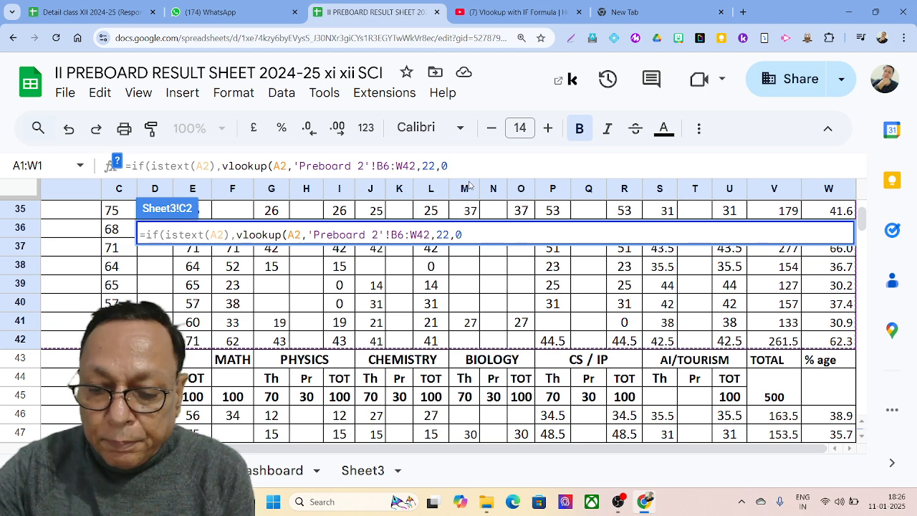
{"action": "type", "text": ")"}
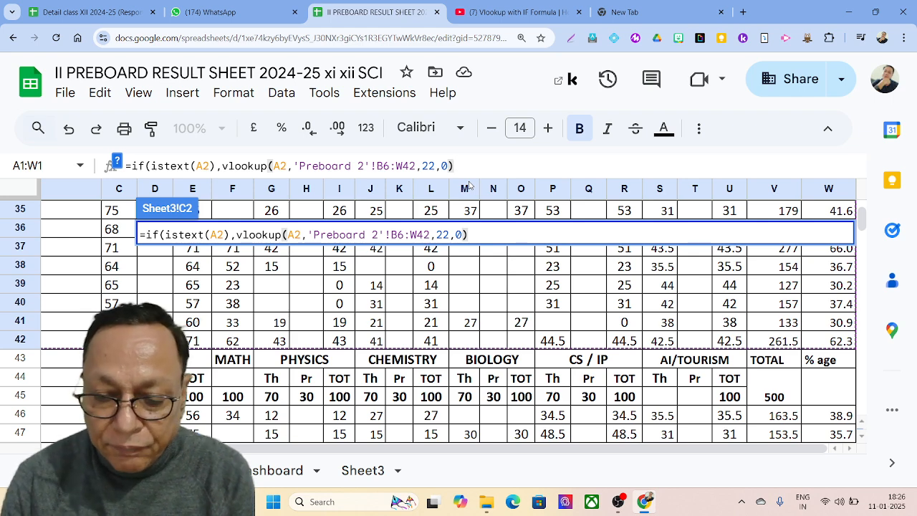
{"action": "type", "text": ","}
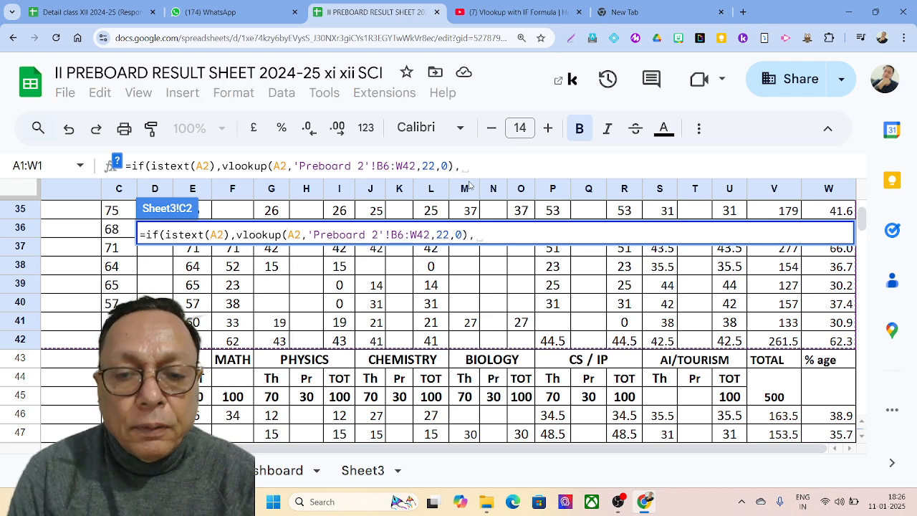
{"action": "type", "text": "vloo"}
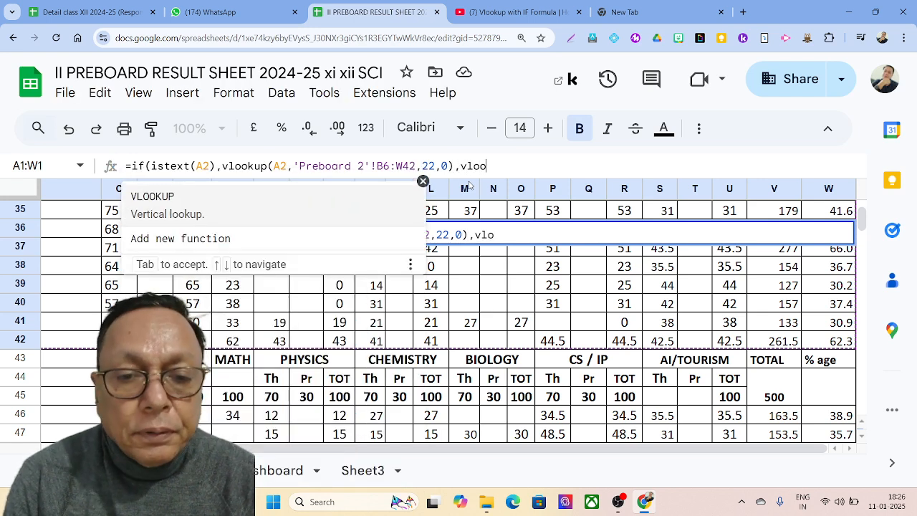
Step: Finish C2 with VLOOKUP(A2,'Preboard 2'!A6:W42,23,0) as the false branch and commit the formula
{"action": "key", "text": "Tab"}
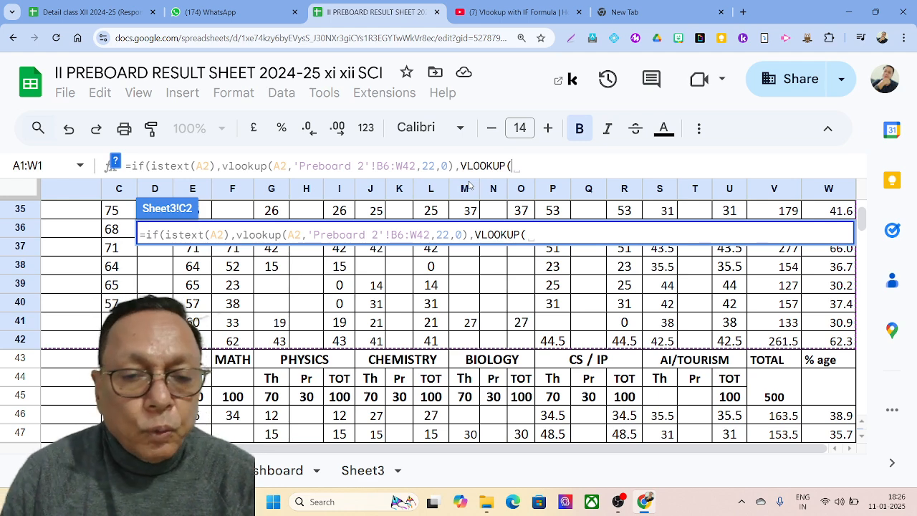
{"action": "left_click", "coordinate": [366, 477]}
{"action": "left_click", "coordinate": [102, 229]}
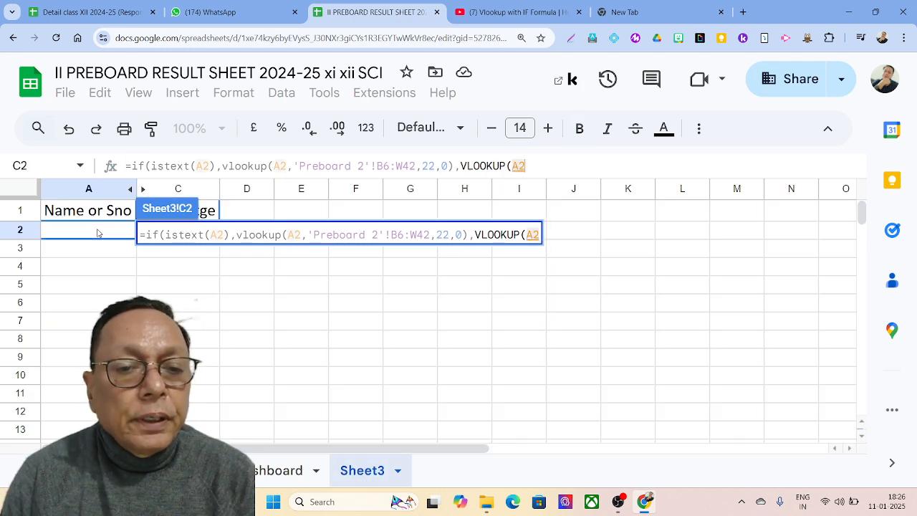
{"action": "type", "text": ","}
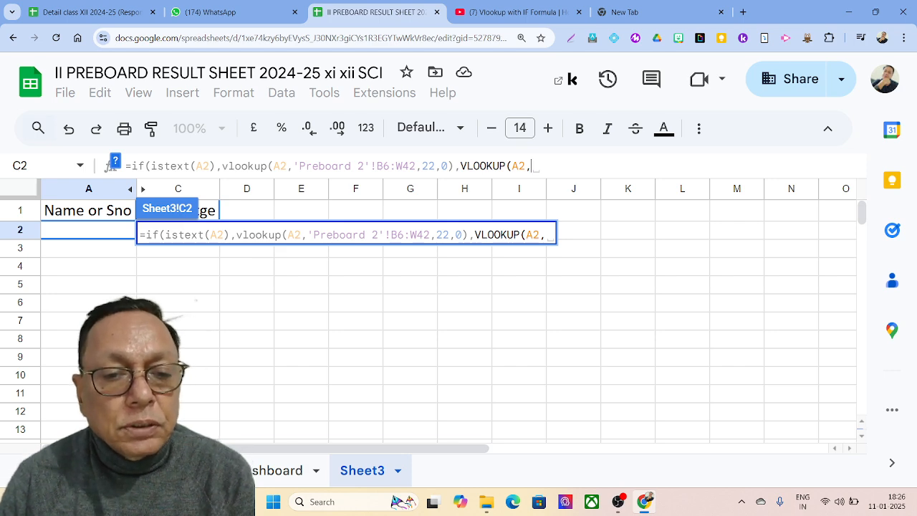
{"action": "left_click", "coordinate": [179, 470]}
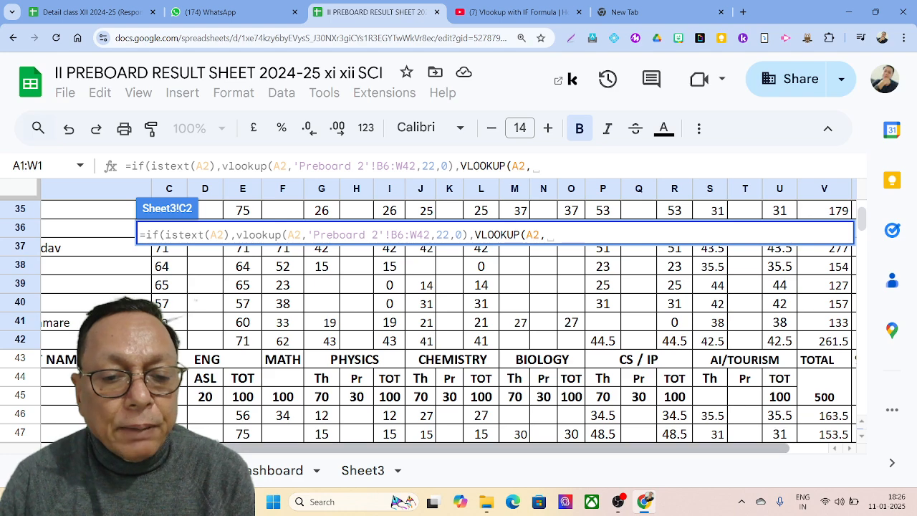
{"action": "scroll", "coordinate": [43, 351], "scroll_direction": "left", "scroll_amount": 5}
{"action": "left_click_drag", "start_coordinate": [47, 345], "coordinate": [854, 267]}
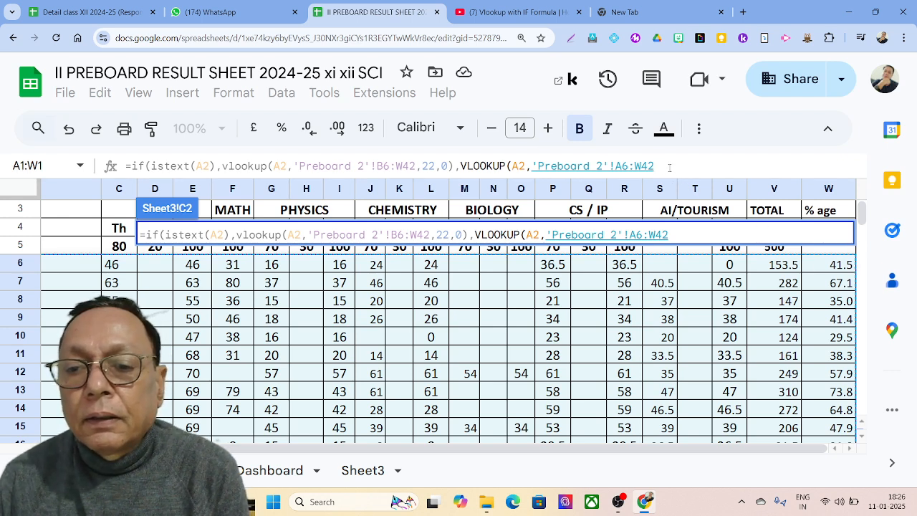
{"action": "type", "text": ","}
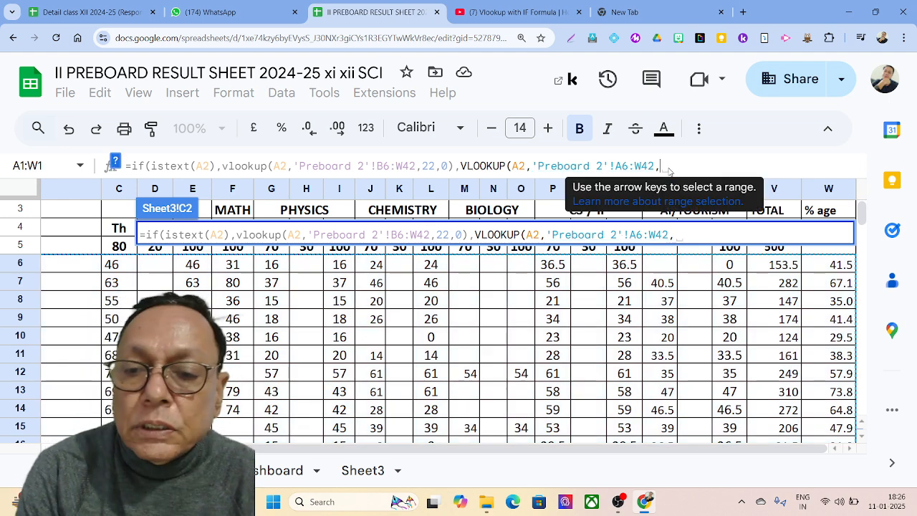
{"action": "type", "text": "23"}
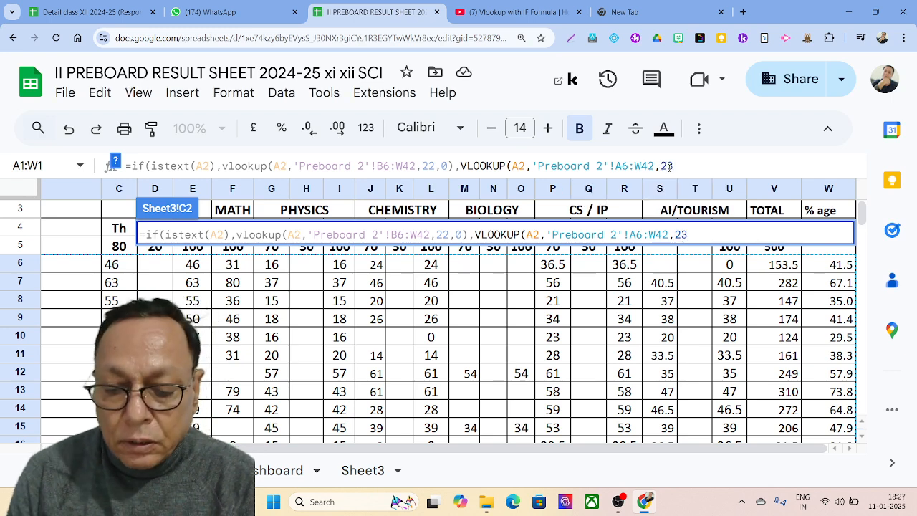
{"action": "type", "text": ",0"}
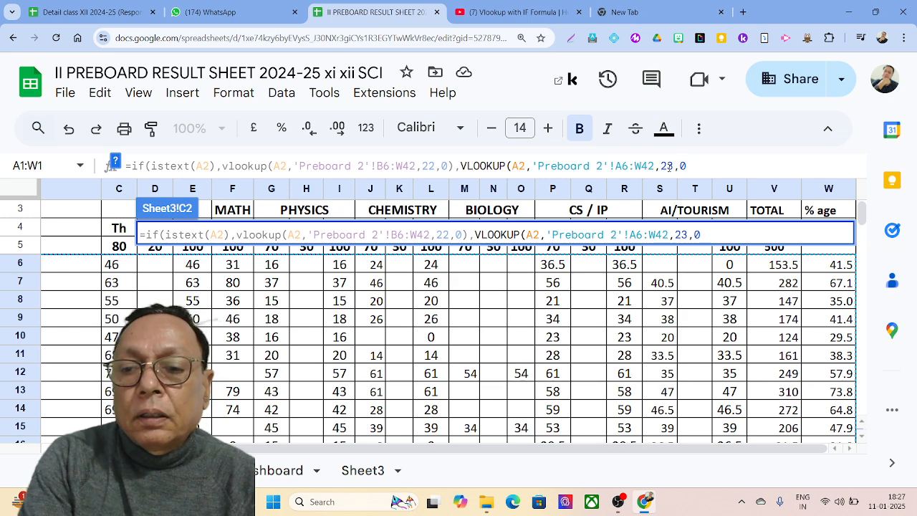
{"action": "type", "text": ")"}
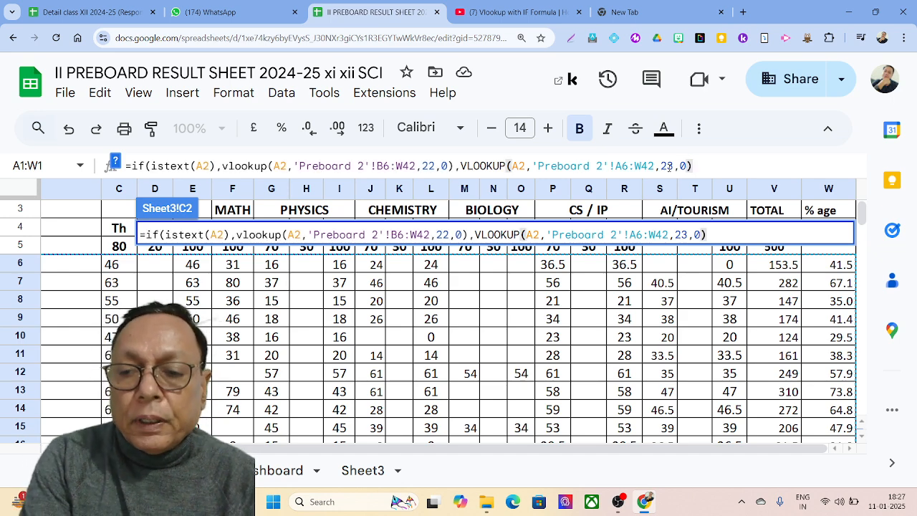
{"action": "type", "text": ")"}
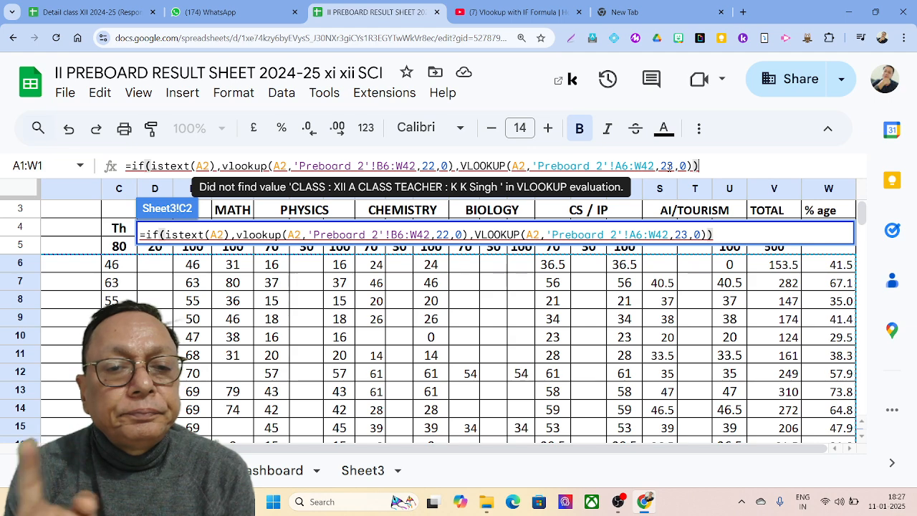
{"action": "key", "text": "Return"}
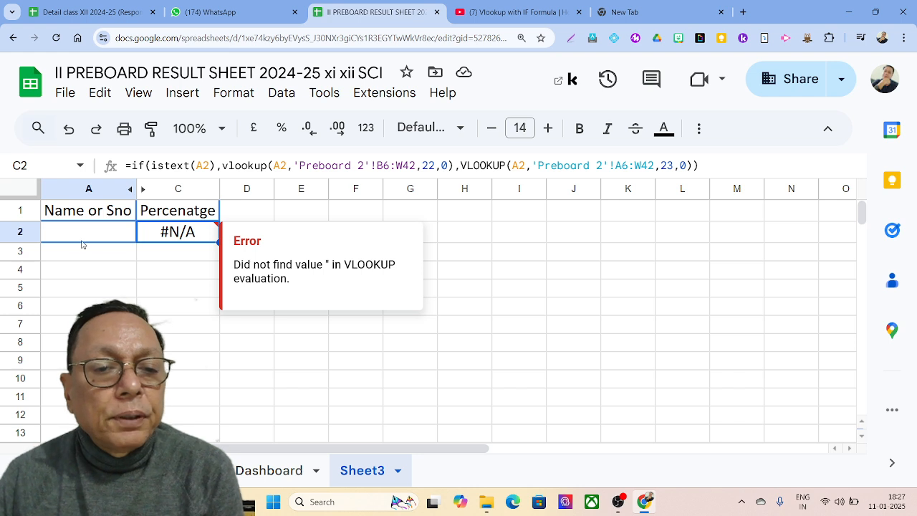
Step: Enter serial number 4 in A2 so C2 shows 41.4
{"action": "left_click", "coordinate": [118, 233]}
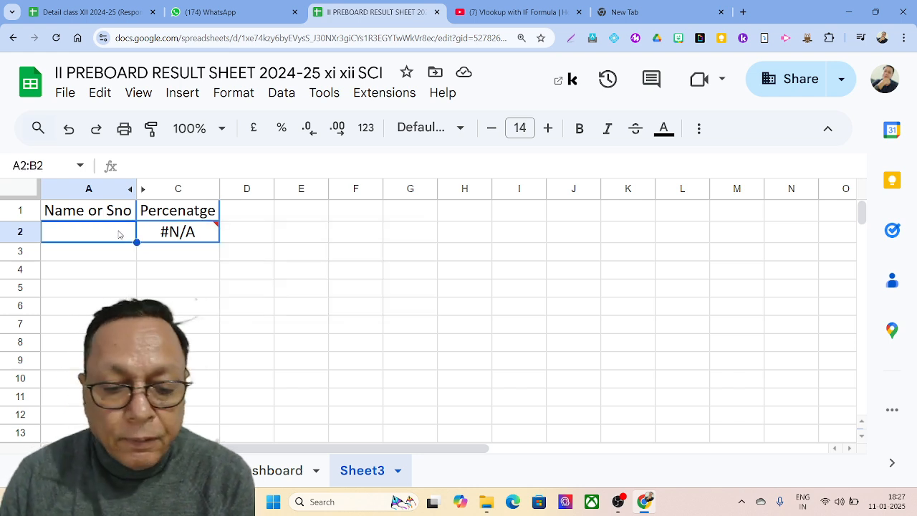
{"action": "type", "text": "4"}
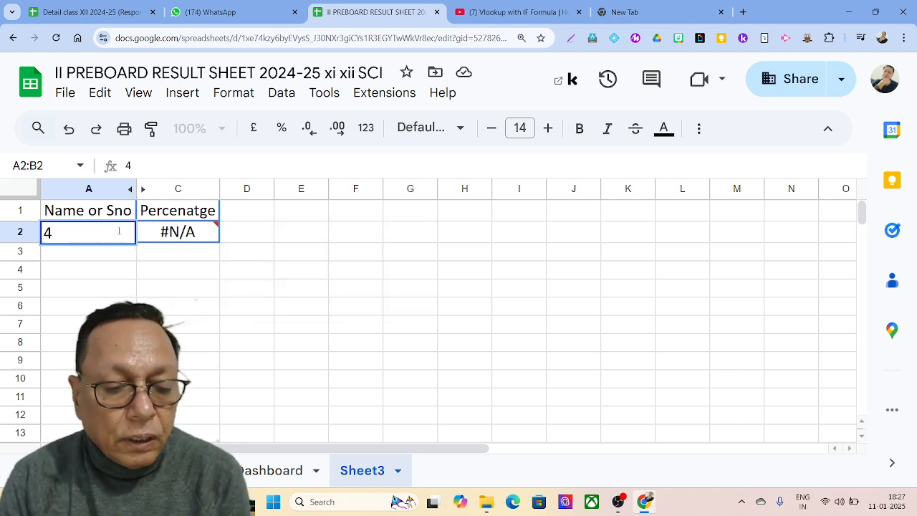
{"action": "key", "text": "Tab"}
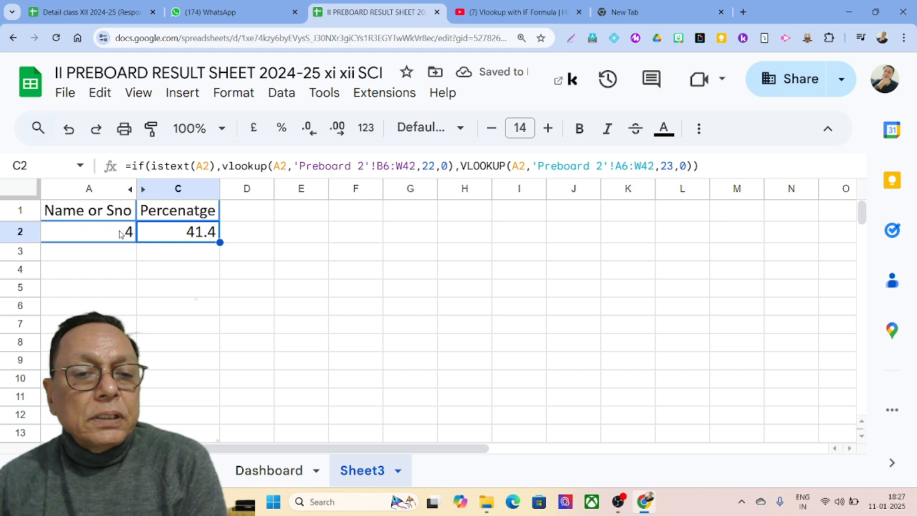
Step: Replace A2 with a student's first name, which leaves C2 showing #N/A
{"action": "left_click", "coordinate": [121, 239]}
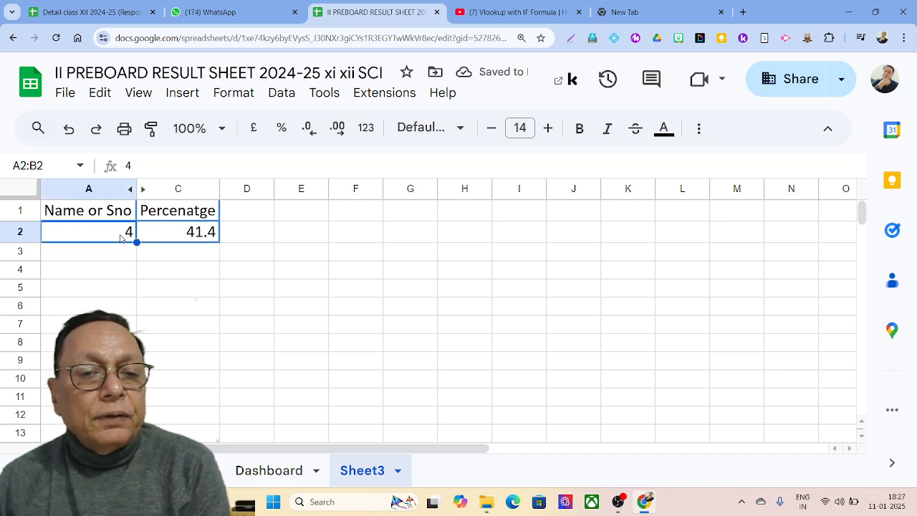
{"action": "type", "text": "An"}
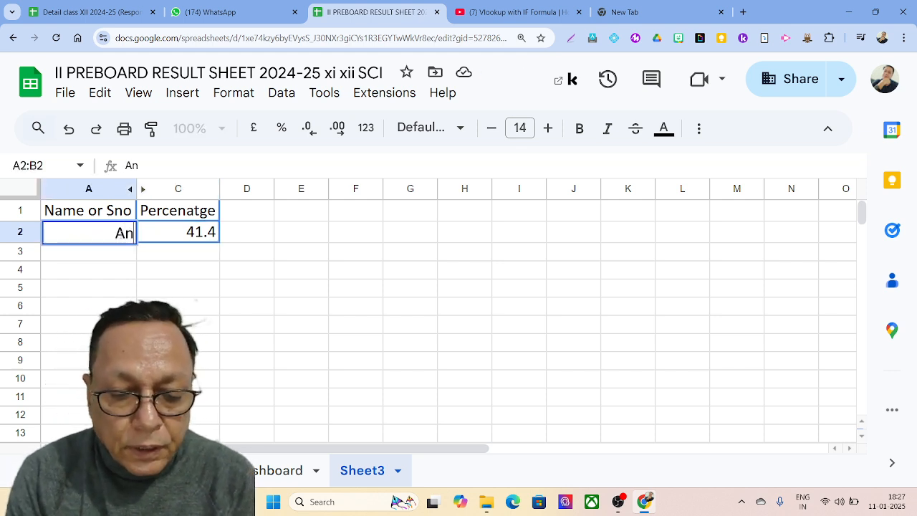
{"action": "type", "text": "sh"}
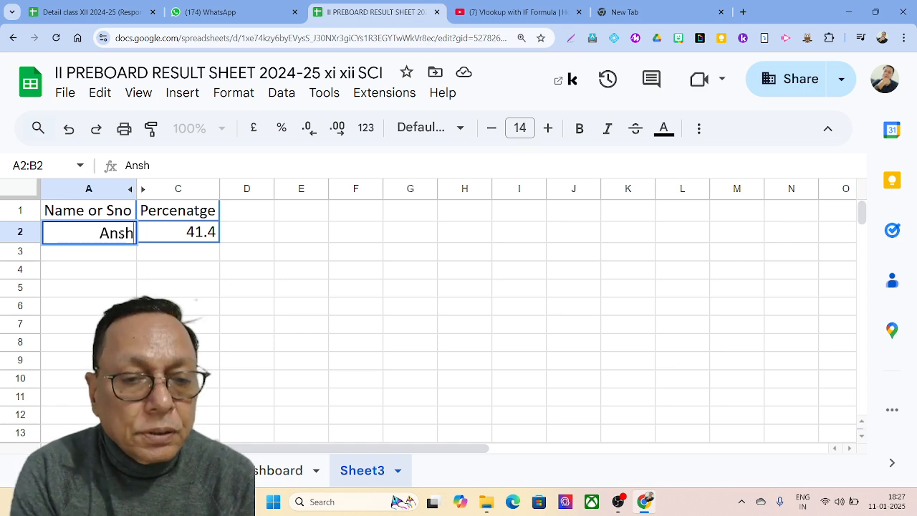
{"action": "key", "text": "Tab"}
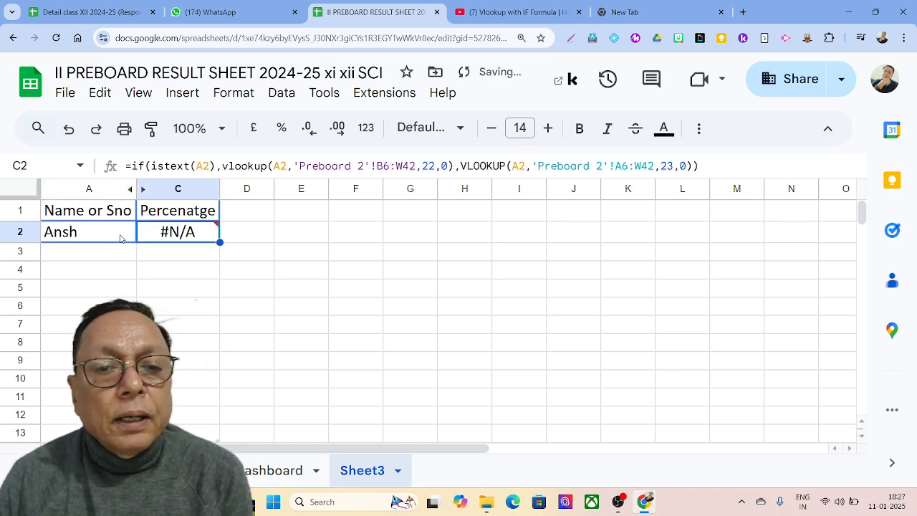
{"action": "mouse_move", "coordinate": [164, 240]}
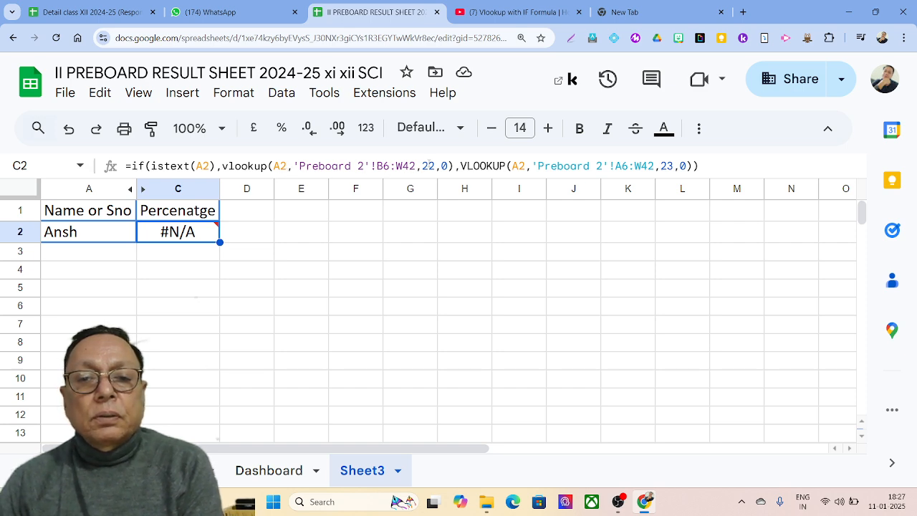
Step: Re-enter the student's first name in lowercase in A2
{"action": "double_click", "coordinate": [444, 166]}
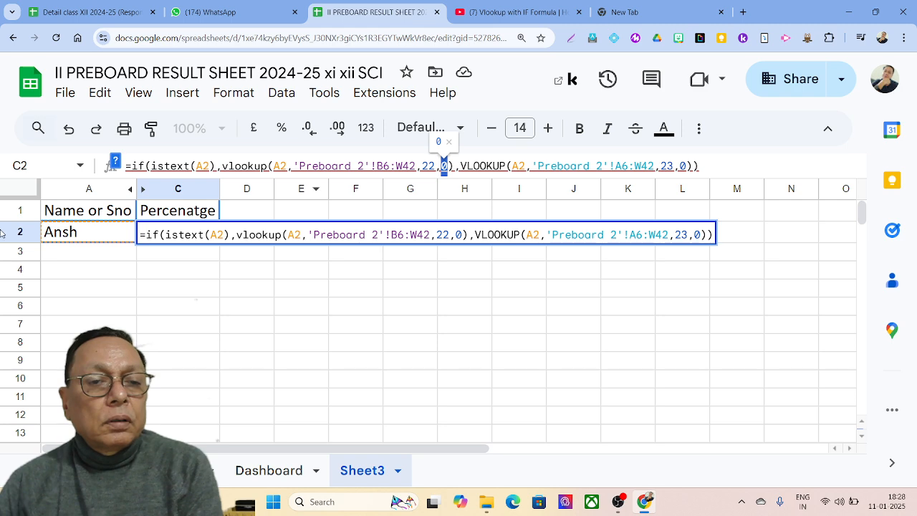
{"action": "left_click", "coordinate": [83, 234]}
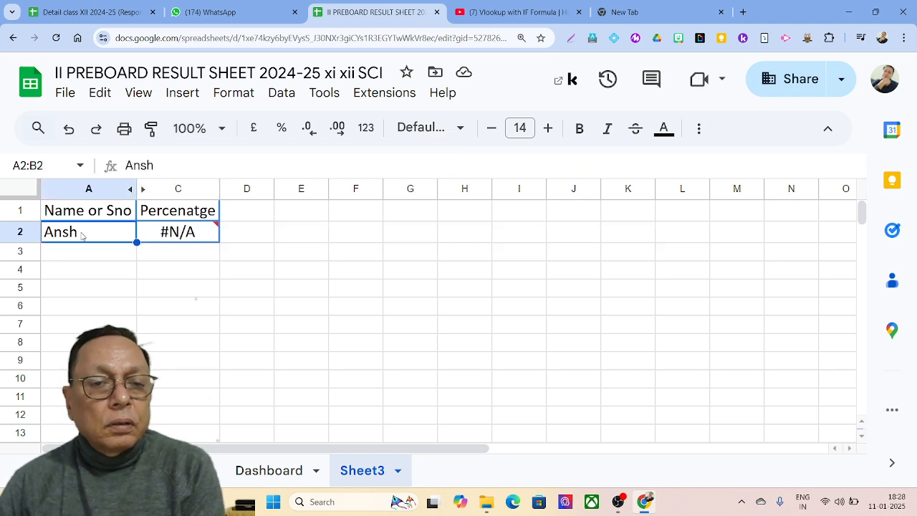
{"action": "type", "text": "ansh"}
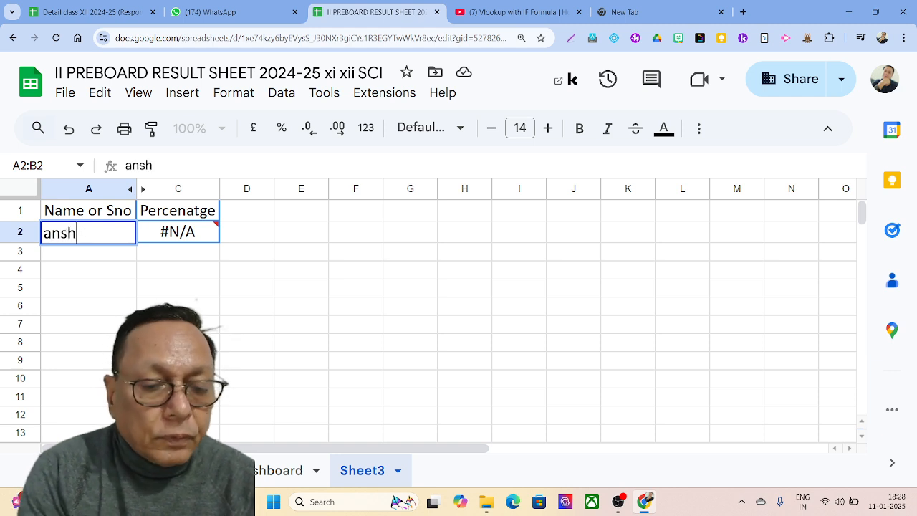
{"action": "key", "text": "Tab"}
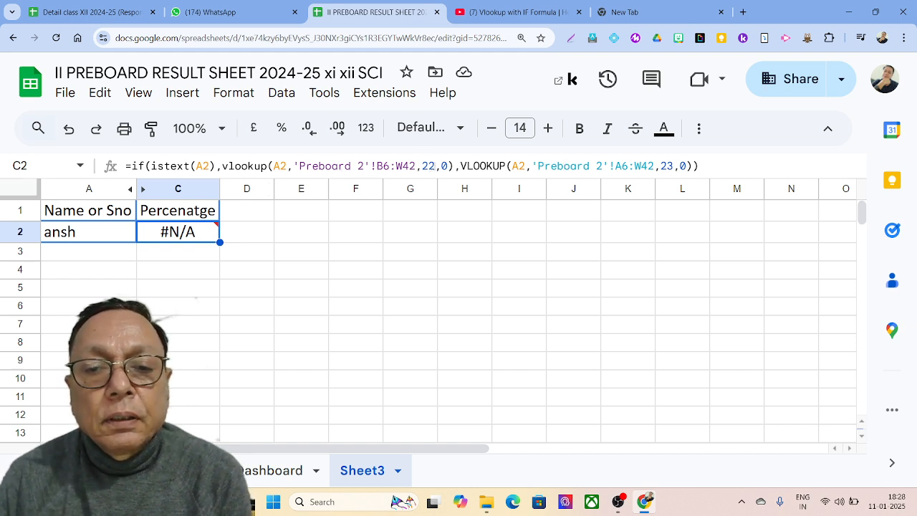
Step: Change the first VLOOKUP's match type from 0 to 1 so C2 returns 41.4
{"action": "left_click", "coordinate": [443, 166]}
{"action": "double_click", "coordinate": [444, 165]}
{"action": "type", "text": "1"}
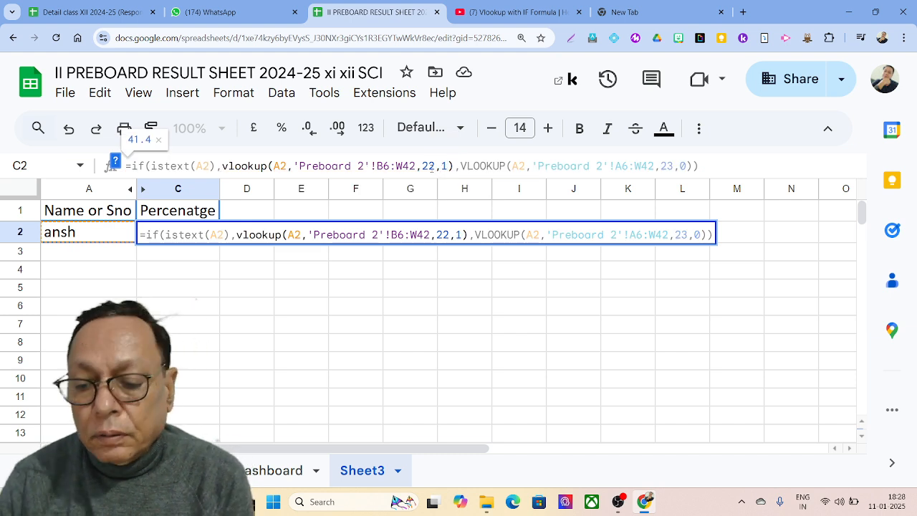
{"action": "key", "text": "Return"}
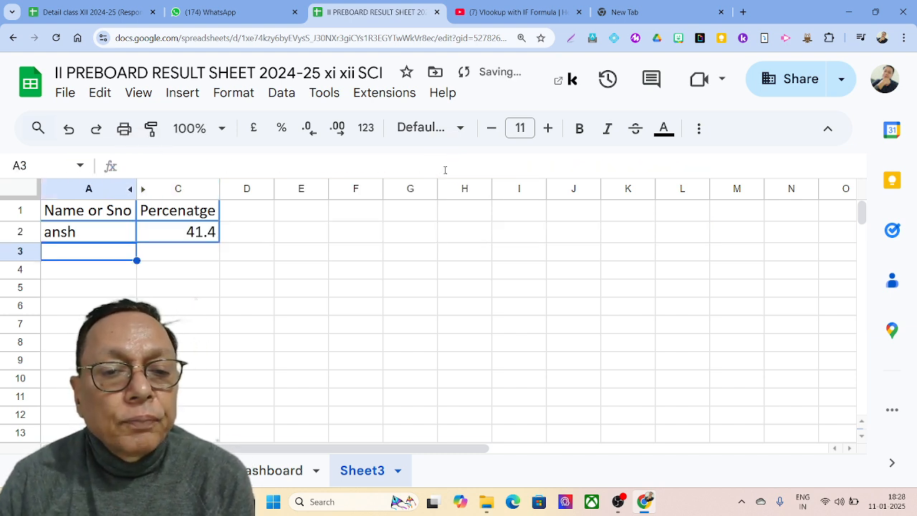
{"action": "left_click", "coordinate": [206, 232]}
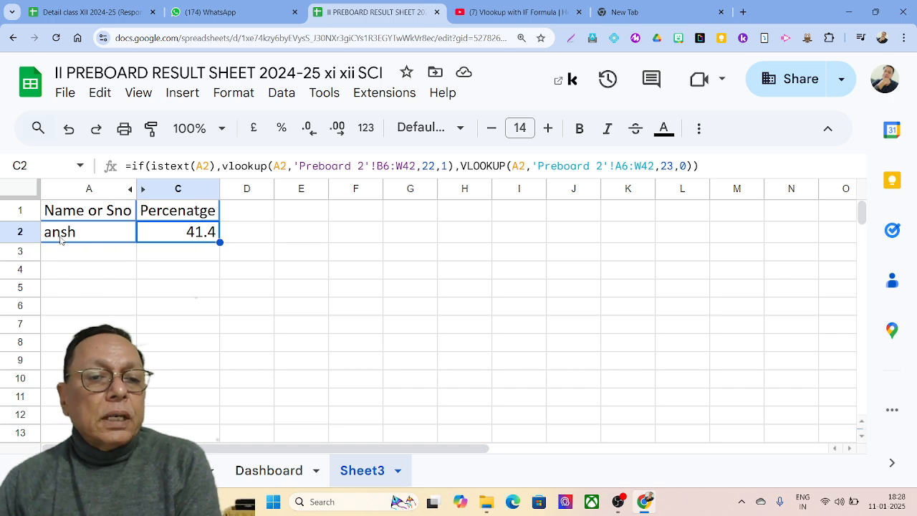
{"action": "left_click", "coordinate": [179, 470]}
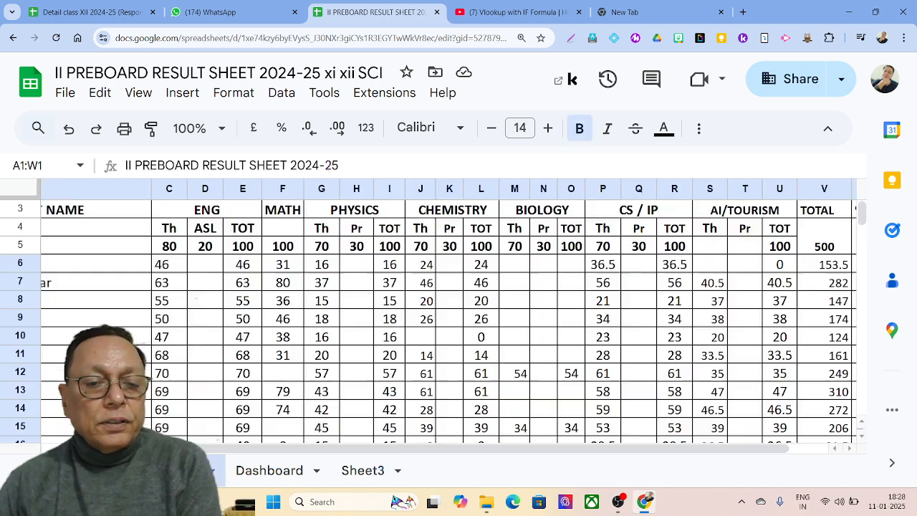
{"action": "scroll", "coordinate": [450, 319], "scroll_direction": "left", "scroll_amount": 3}
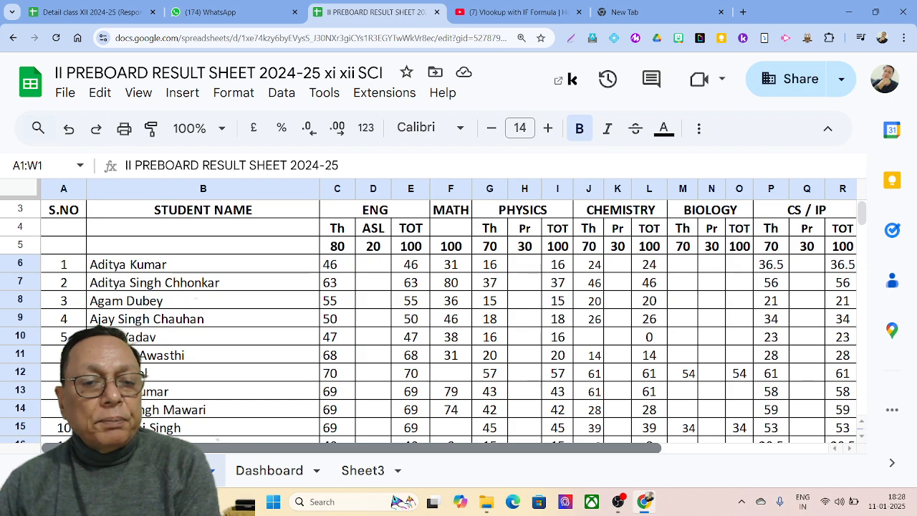
{"action": "scroll", "coordinate": [450, 320], "scroll_direction": "right", "scroll_amount": 3}
{"action": "scroll", "coordinate": [233, 449], "scroll_direction": "right", "scroll_amount": 1}
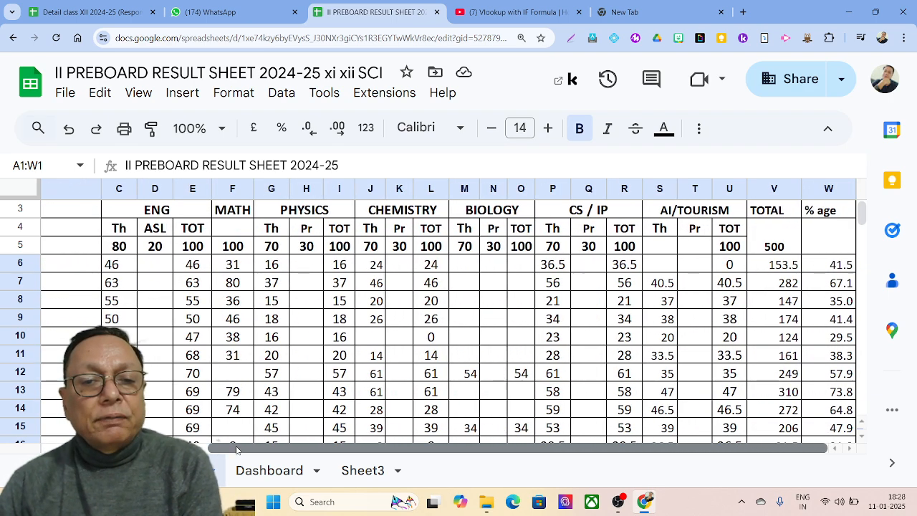
{"action": "left_click", "coordinate": [353, 472]}
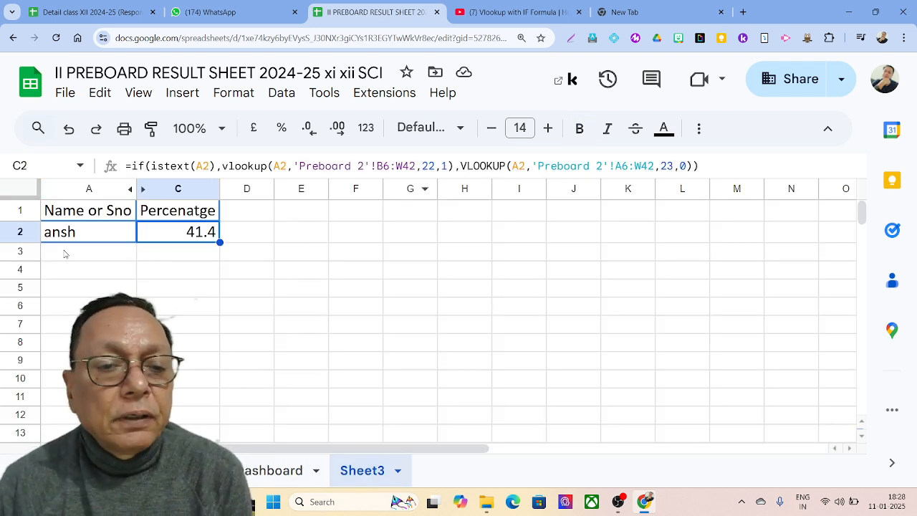
{"action": "double_click", "coordinate": [444, 166]}
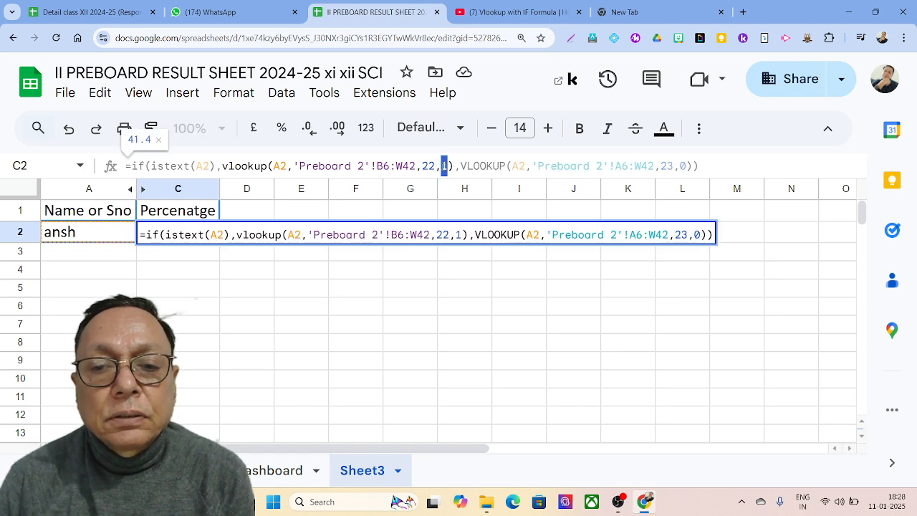
{"action": "type", "text": "0"}
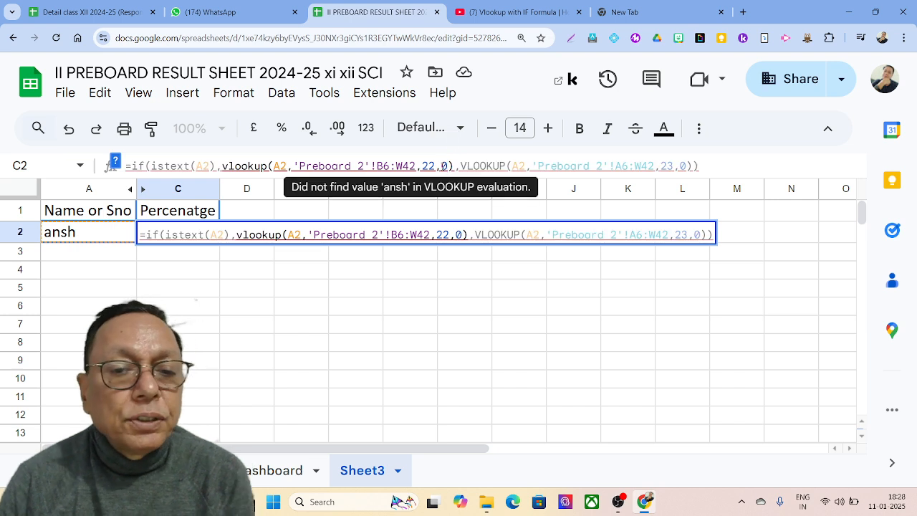
{"action": "key", "text": "Return"}
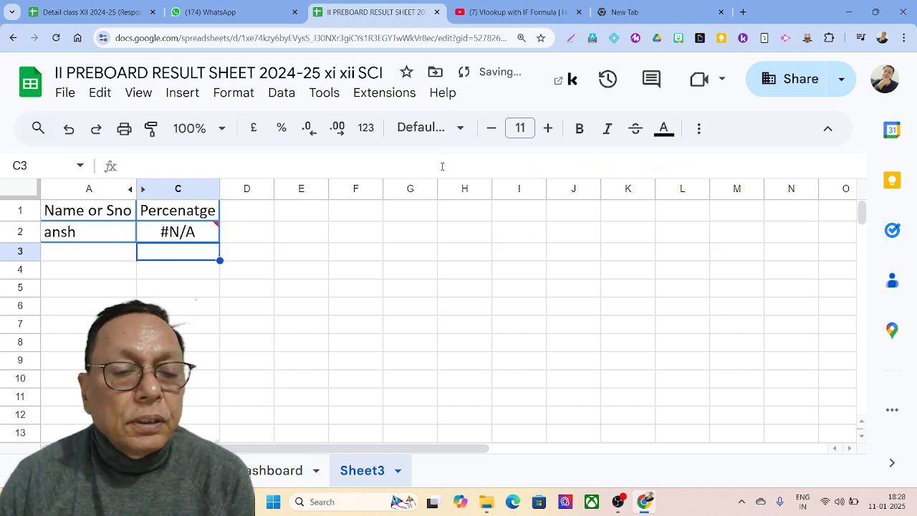
{"action": "left_click", "coordinate": [131, 238]}
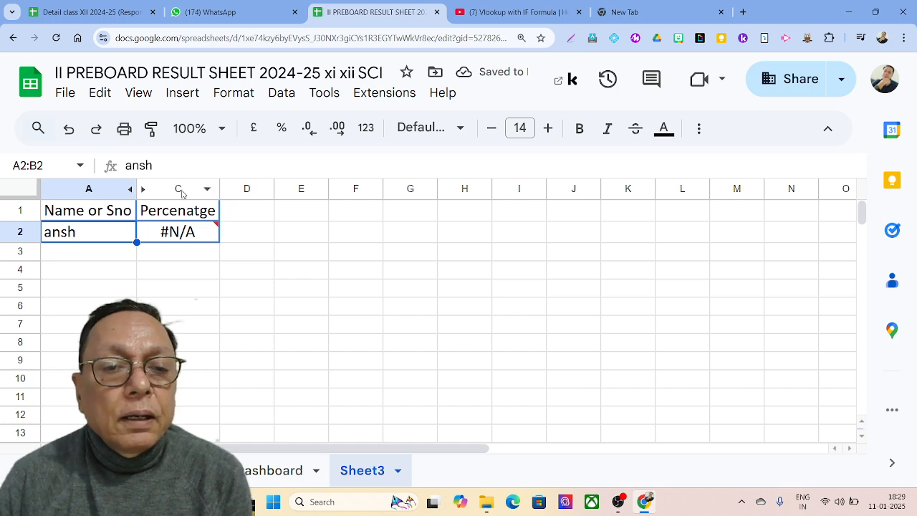
{"action": "left_click", "coordinate": [187, 233]}
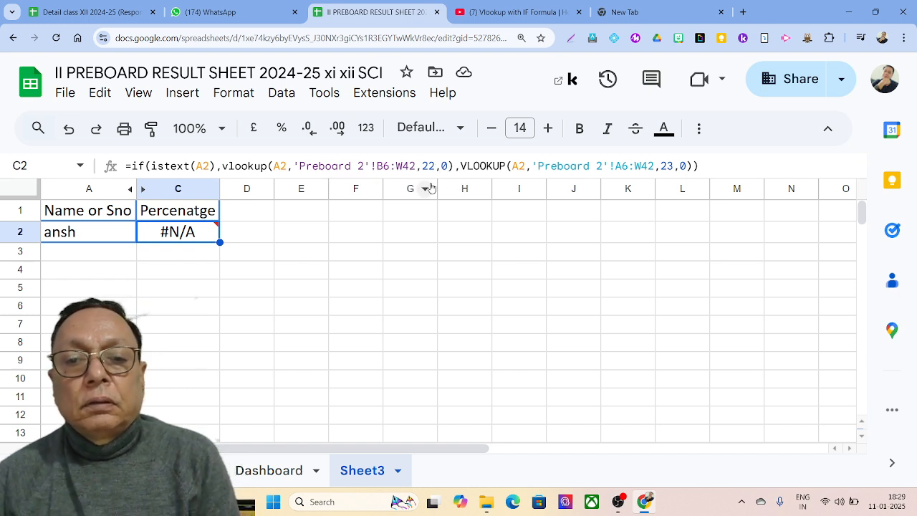
{"action": "left_click", "coordinate": [443, 165]}
{"action": "double_click", "coordinate": [444, 166]}
{"action": "type", "text": "1"}
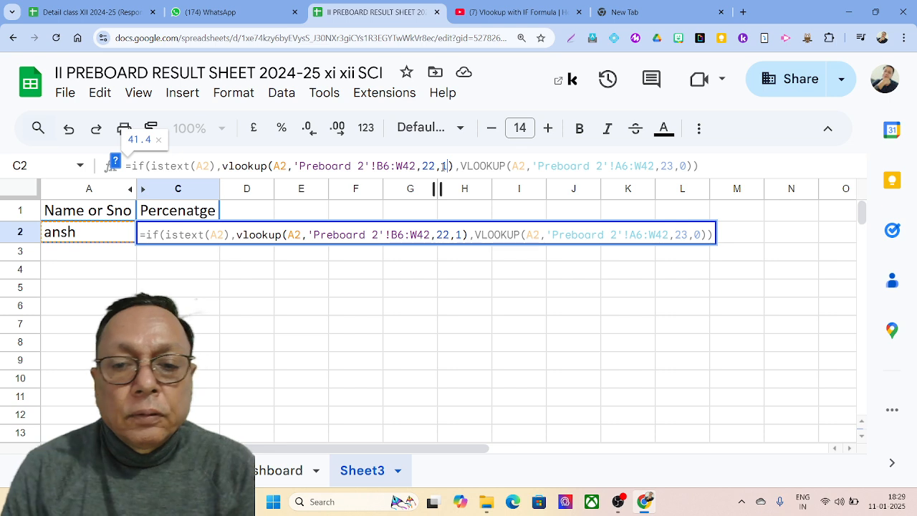
{"action": "key", "text": "Return"}
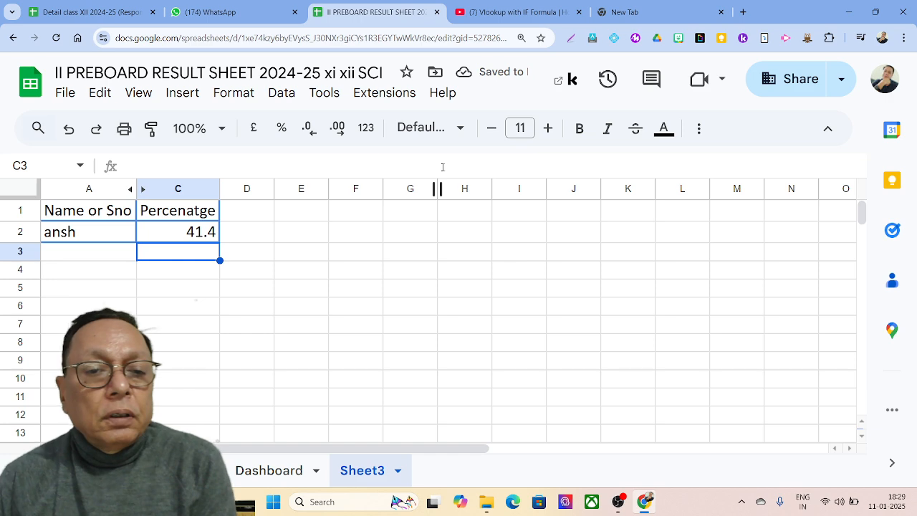
{"action": "left_click", "coordinate": [198, 235]}
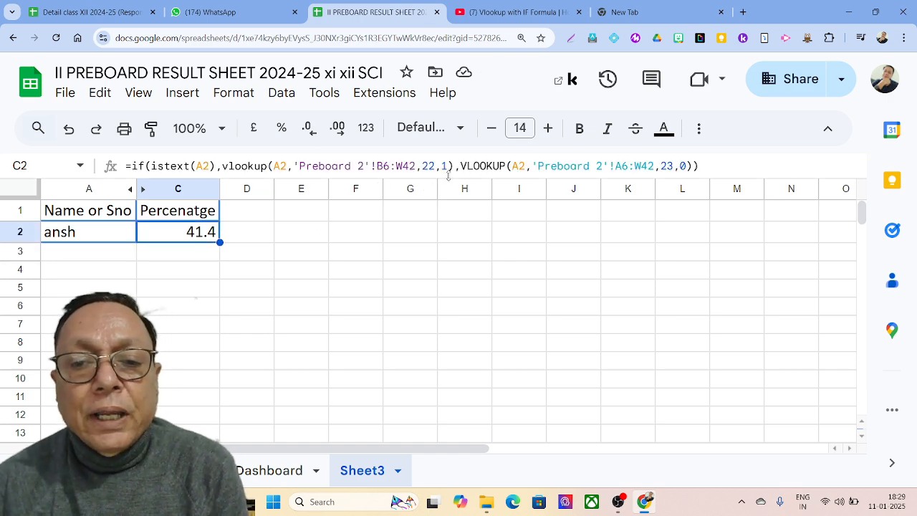
Step: Enter the student's full name in A2
{"action": "left_click", "coordinate": [73, 240]}
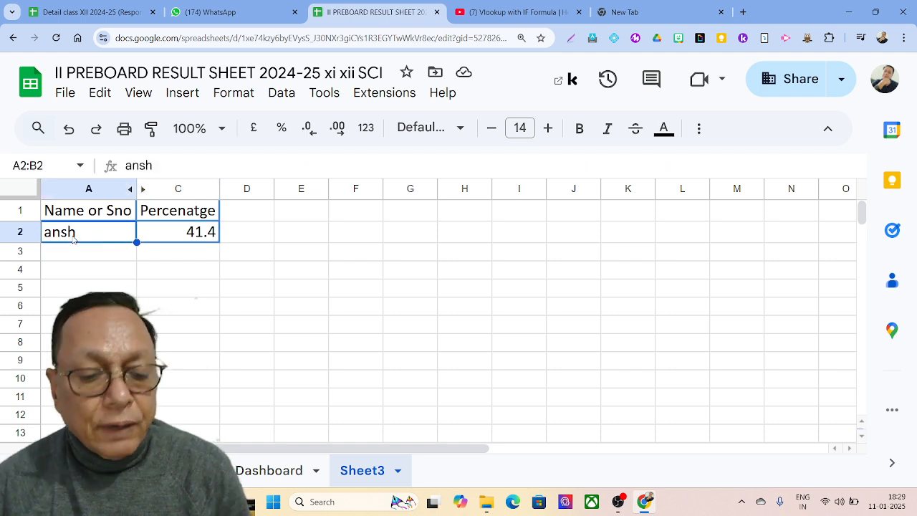
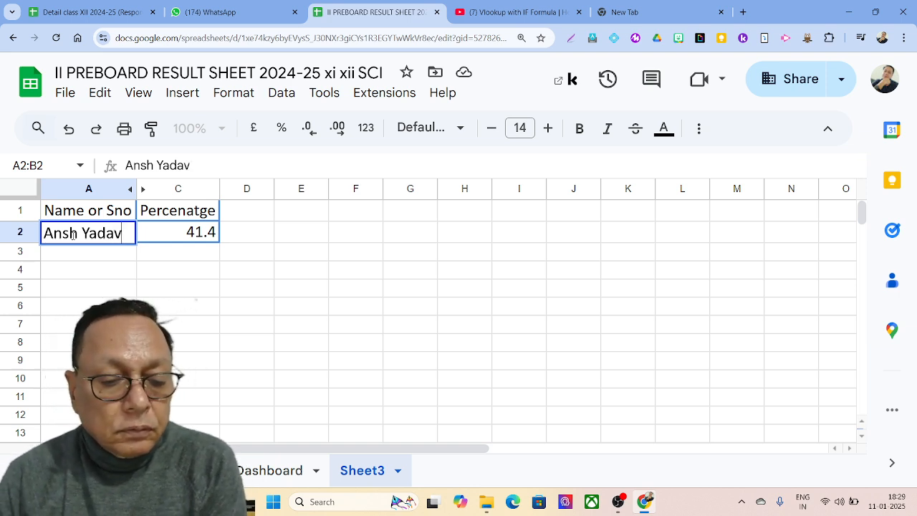
{"action": "left_click", "coordinate": [179, 236]}
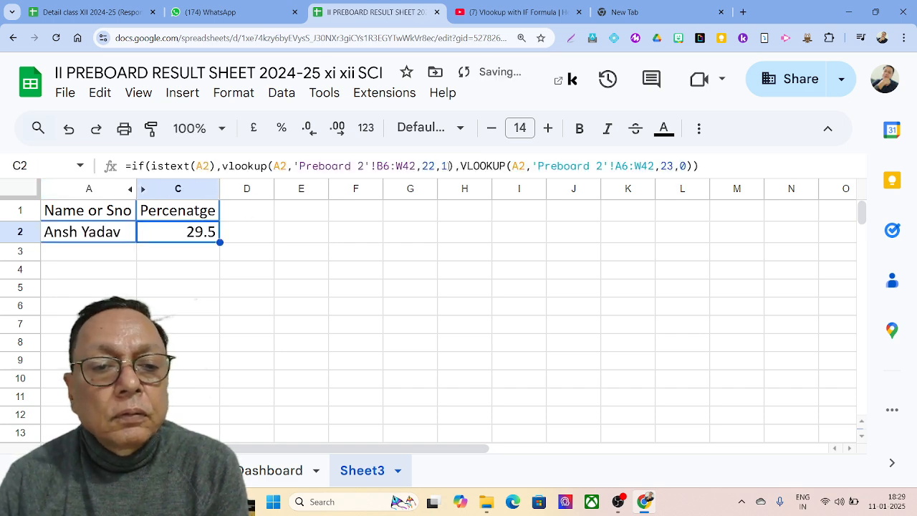
Step: Change the first VLOOKUP's match type from 1 back to 0, giving 29.5 in C2
{"action": "left_click", "coordinate": [444, 165]}
{"action": "double_click", "coordinate": [444, 166]}
{"action": "type", "text": "0"}
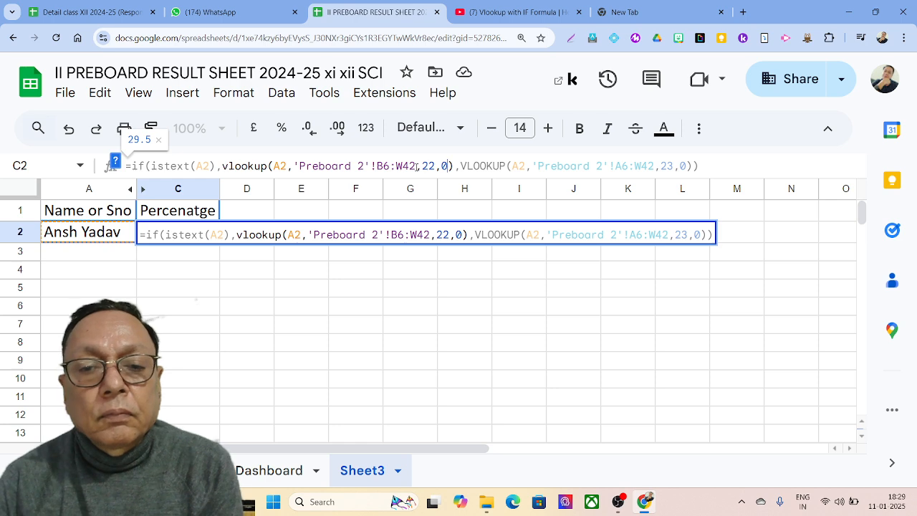
{"action": "key", "text": "Return"}
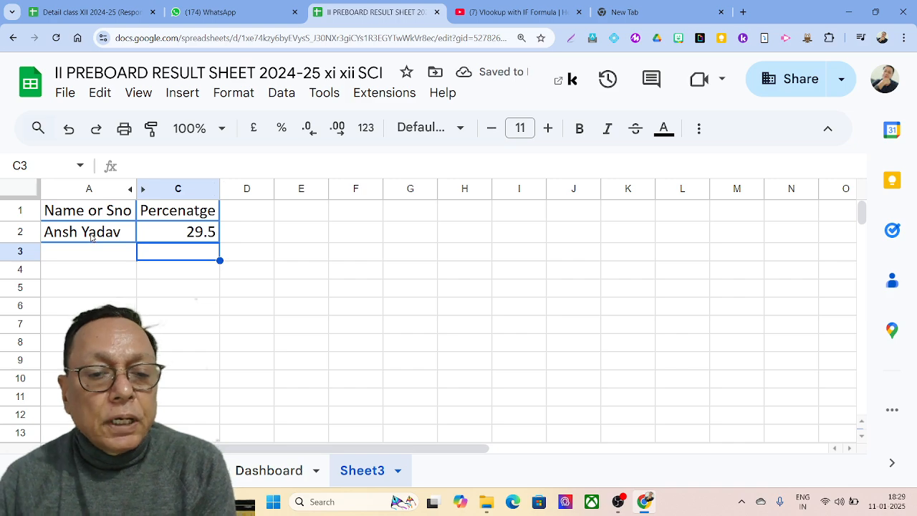
{"action": "left_click", "coordinate": [179, 470]}
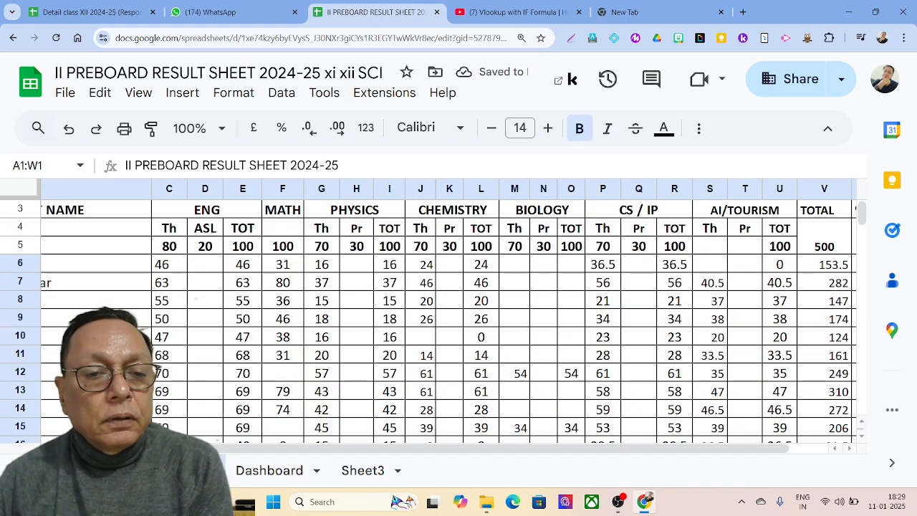
{"action": "left_click_drag", "start_coordinate": [208, 447], "coordinate": [80, 447]}
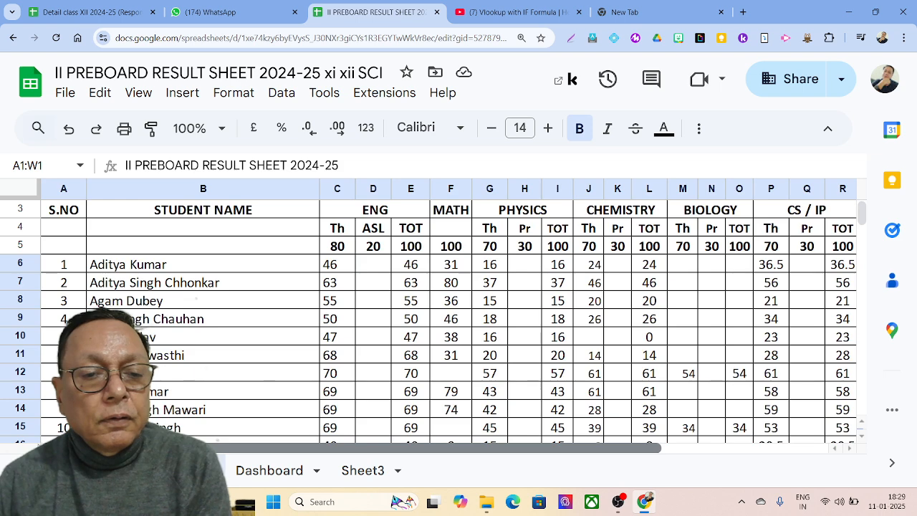
{"action": "left_click", "coordinate": [372, 345]}
{"action": "key", "text": "Right"}
{"action": "key", "text": "Right"}
{"action": "key", "text": "Right"}
{"action": "key", "text": "Right"}
{"action": "key", "text": "Right"}
{"action": "key", "text": "Right"}
{"action": "key", "text": "Right"}
{"action": "key", "text": "Right"}
{"action": "key", "text": "Right"}
{"action": "key", "text": "Right"}
{"action": "key", "text": "Right"}
{"action": "key", "text": "Right"}
{"action": "key", "text": "Right"}
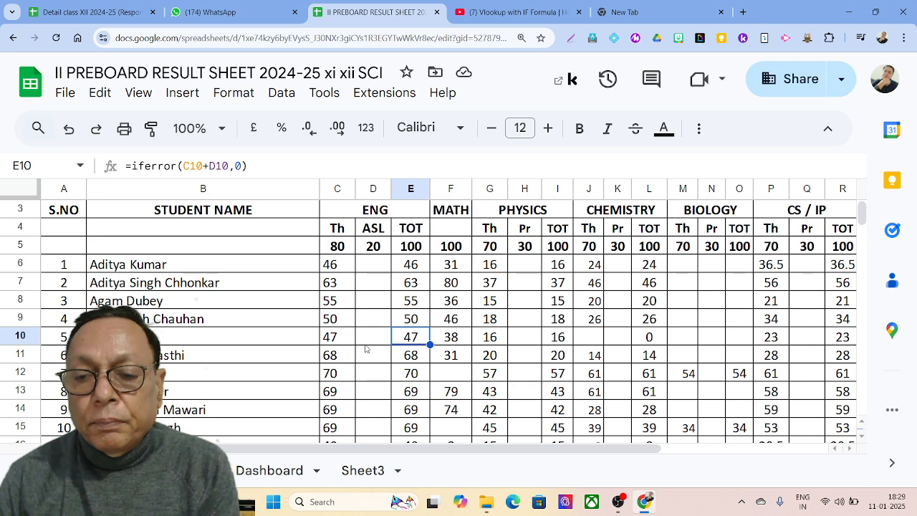
{"action": "key", "text": "Right"}
{"action": "key", "text": "Right"}
{"action": "key", "text": "Right"}
{"action": "key", "text": "Right"}
{"action": "key", "text": "Right"}
{"action": "key", "text": "Right"}
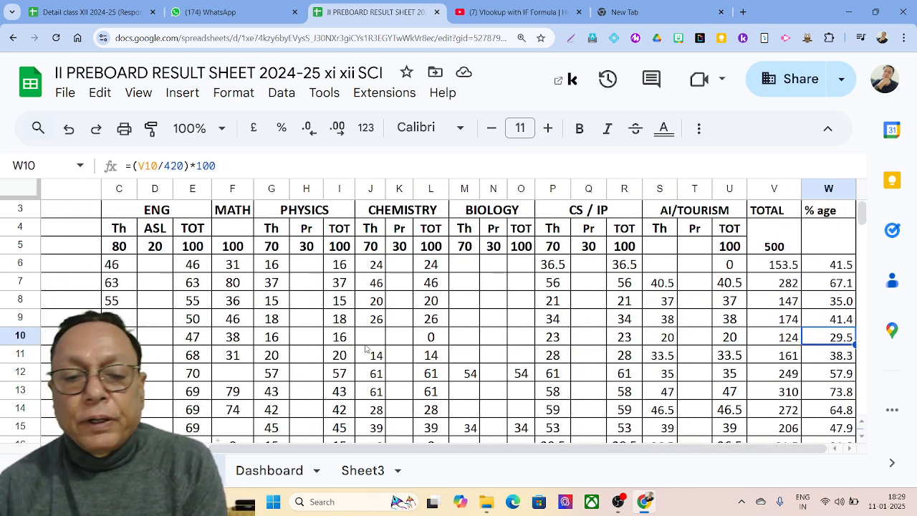
{"action": "left_click", "coordinate": [347, 471]}
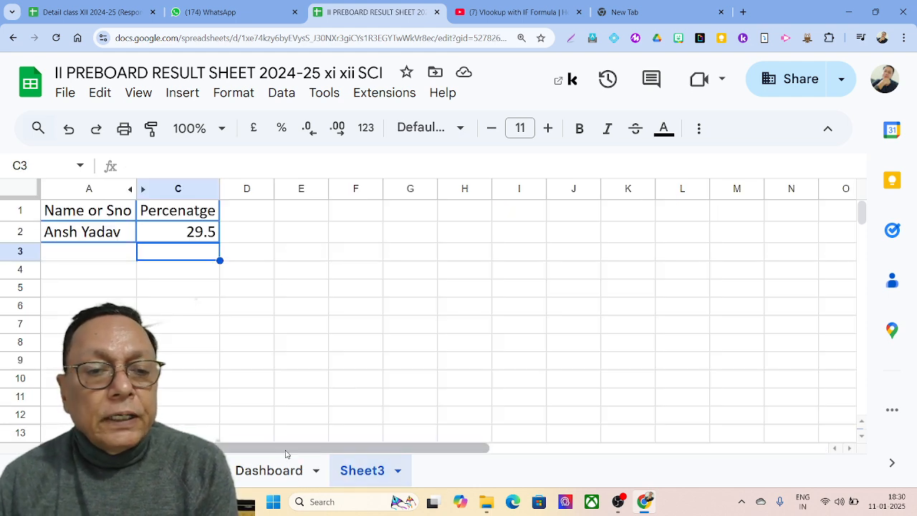
Step: Enter another student's first name in A2 and set the first VLOOKUP's match type to 1
{"action": "left_click", "coordinate": [71, 239]}
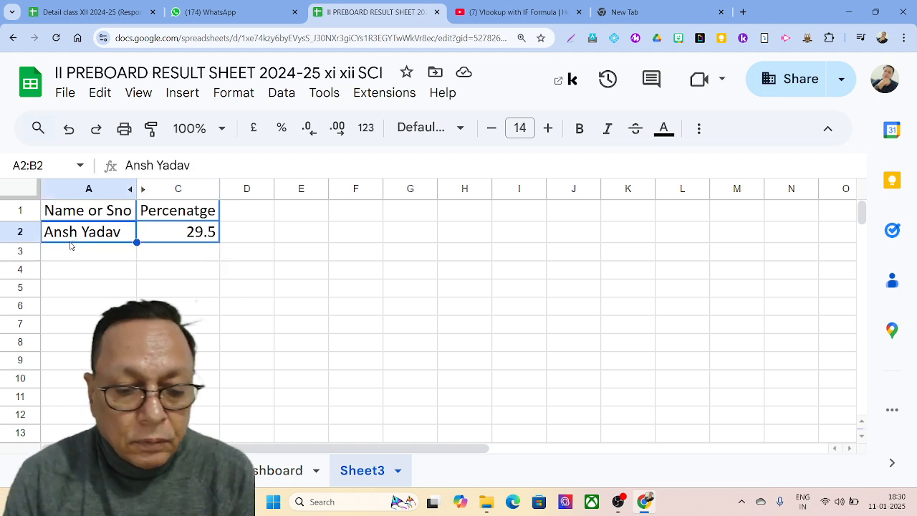
{"action": "type", "text": "su"}
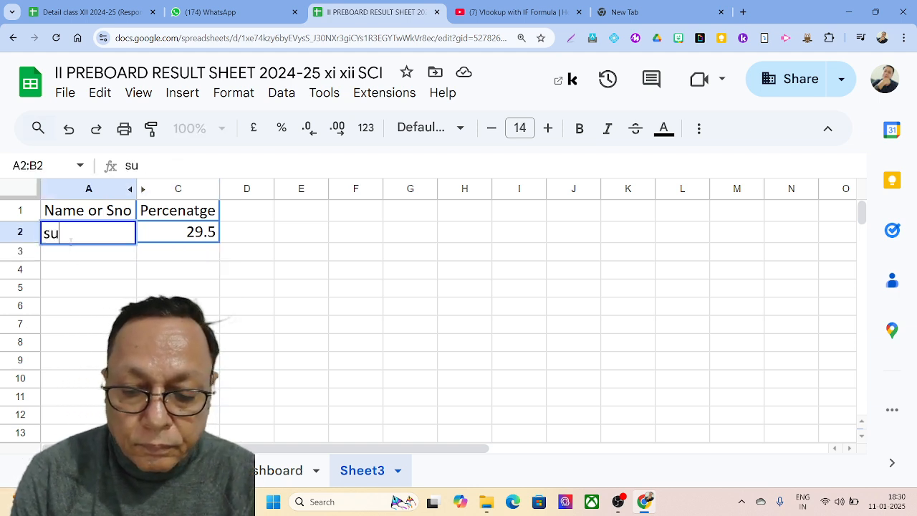
{"action": "type", "text": "mit"}
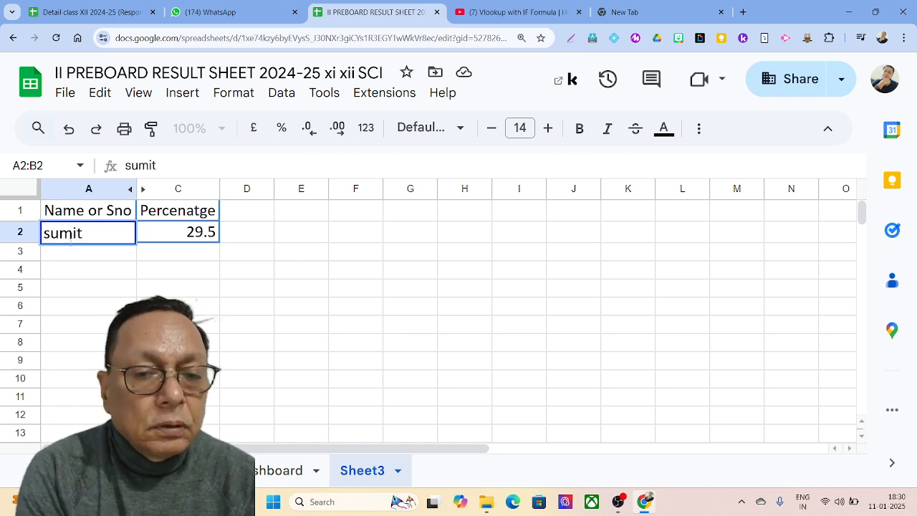
{"action": "key", "text": "Tab"}
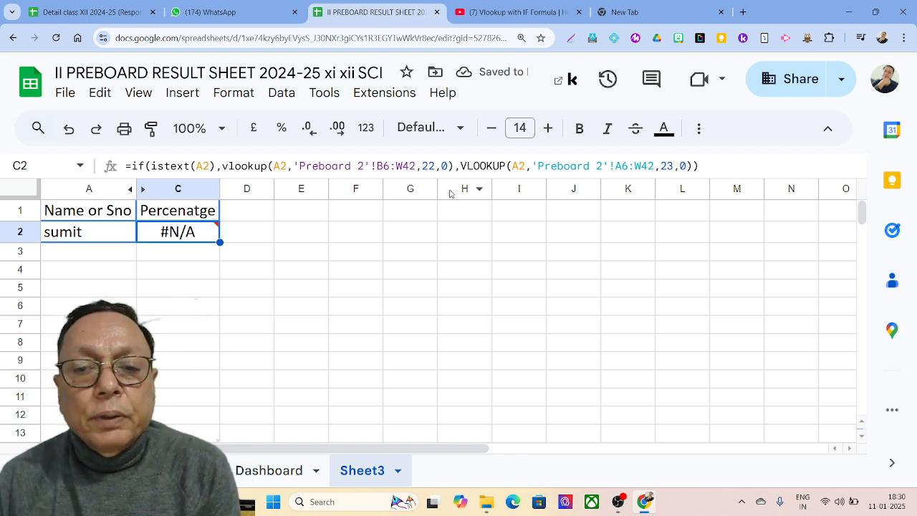
{"action": "left_click", "coordinate": [445, 167]}
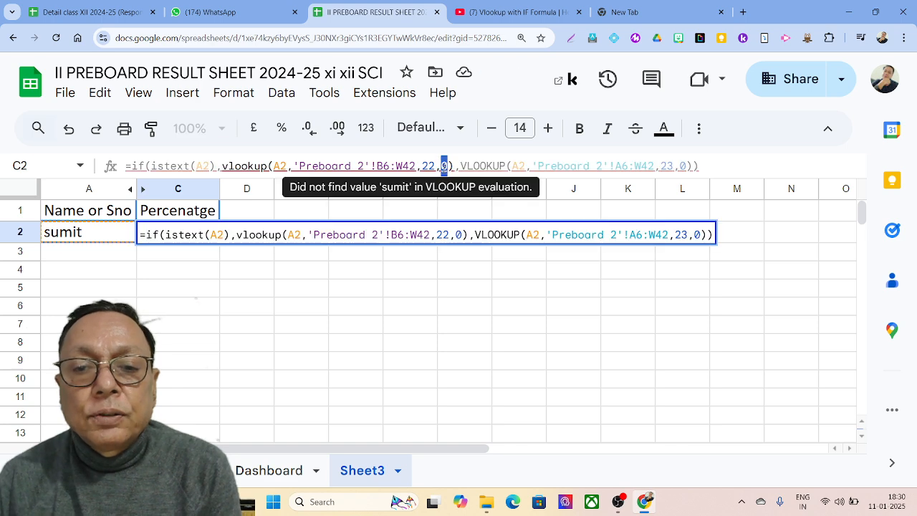
{"action": "type", "text": "1"}
{"action": "key", "text": "Return"}
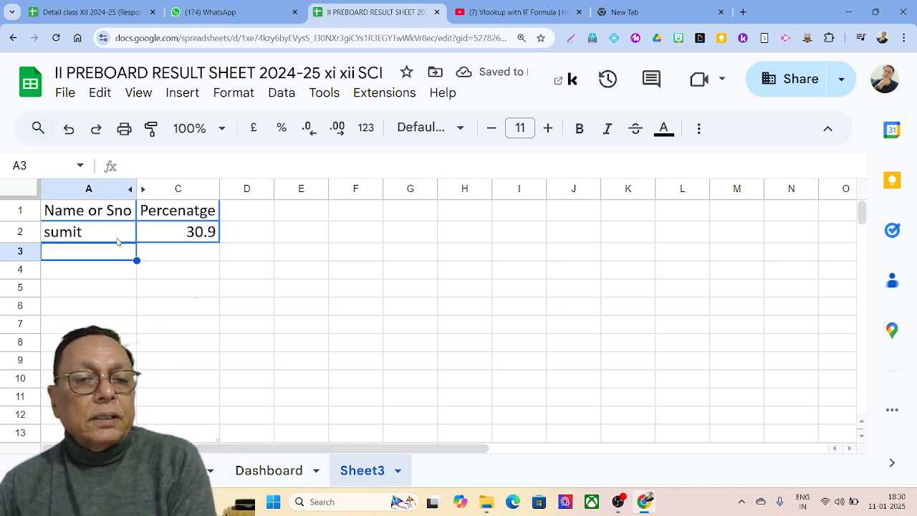
Step: Restore match type 0 in the first VLOOKUP and enter that student's full name in A2
{"action": "left_click", "coordinate": [117, 239]}
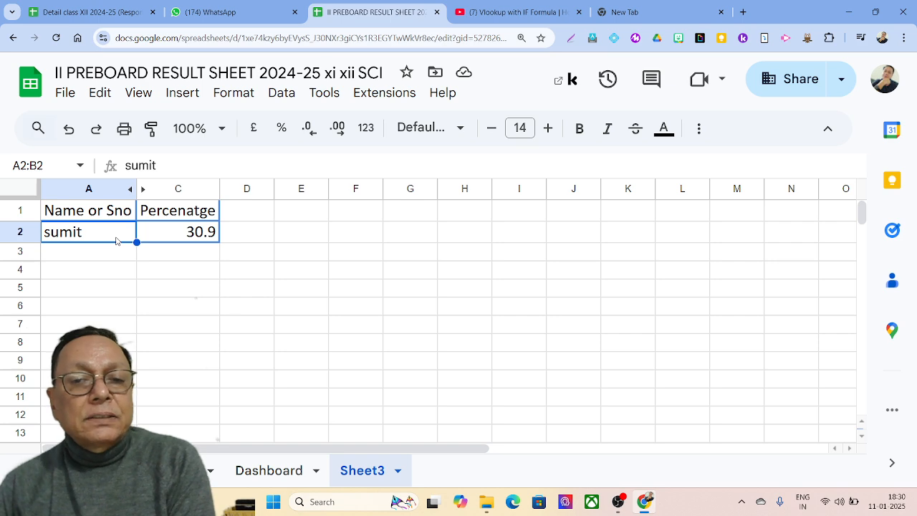
{"action": "left_click", "coordinate": [178, 232]}
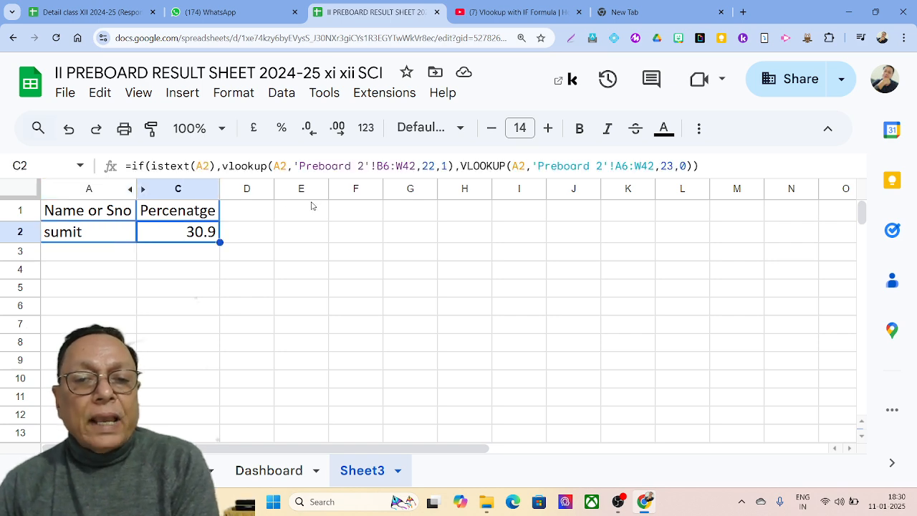
{"action": "double_click", "coordinate": [444, 166]}
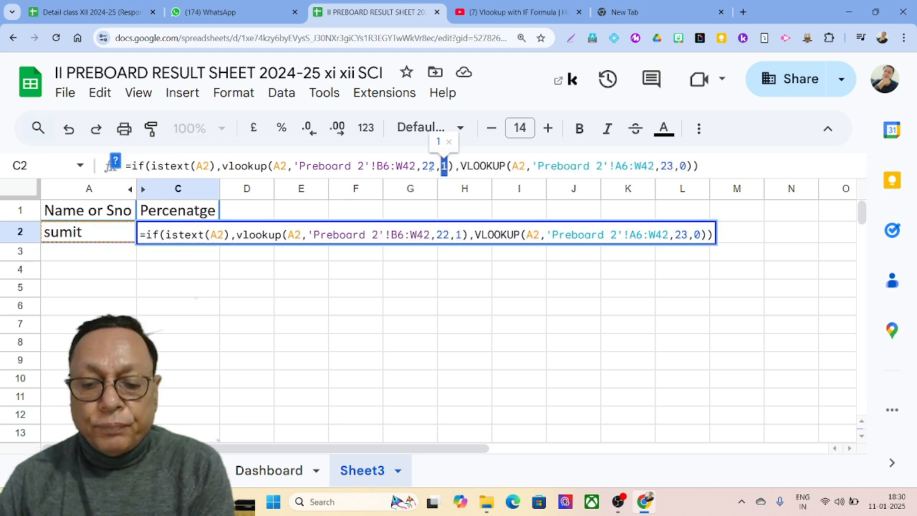
{"action": "type", "text": "0"}
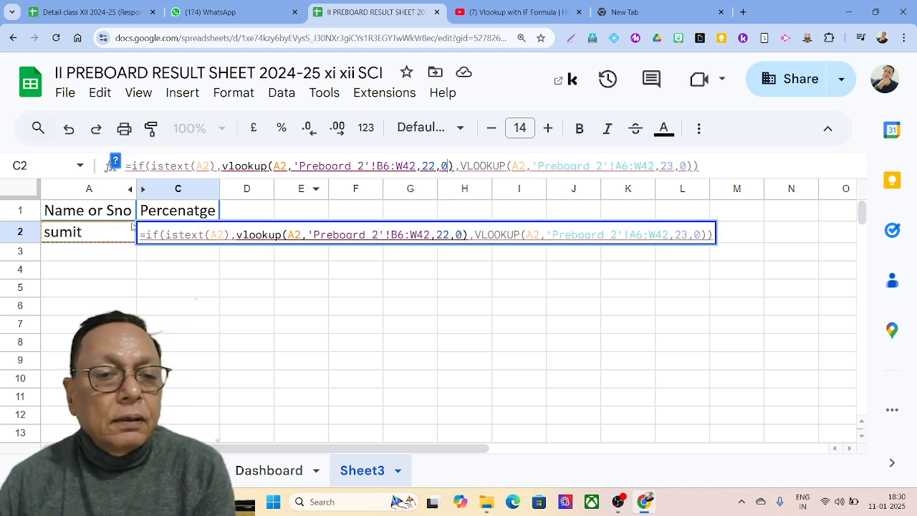
{"action": "left_click", "coordinate": [103, 238]}
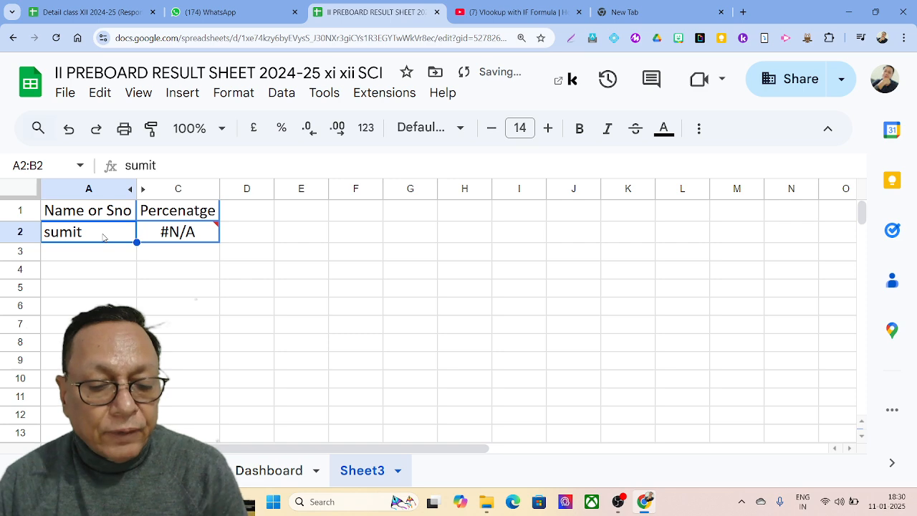
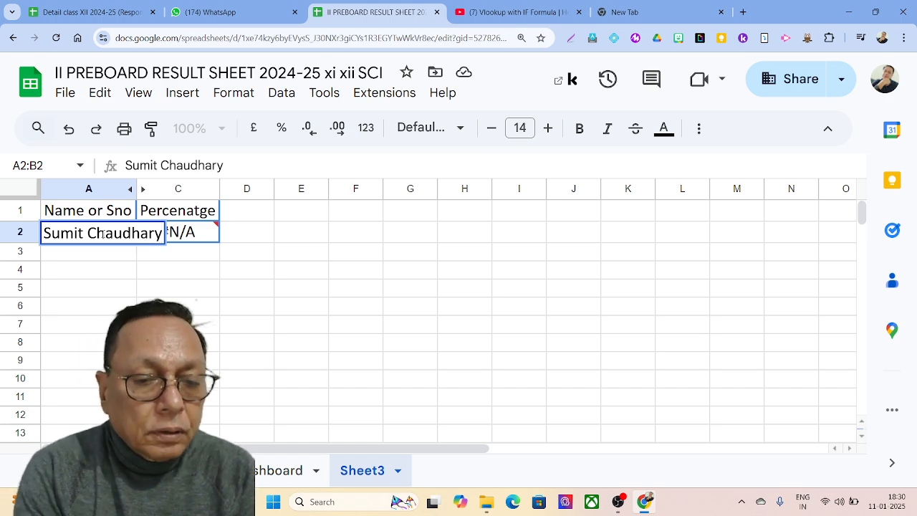
{"action": "key", "text": "Tab"}
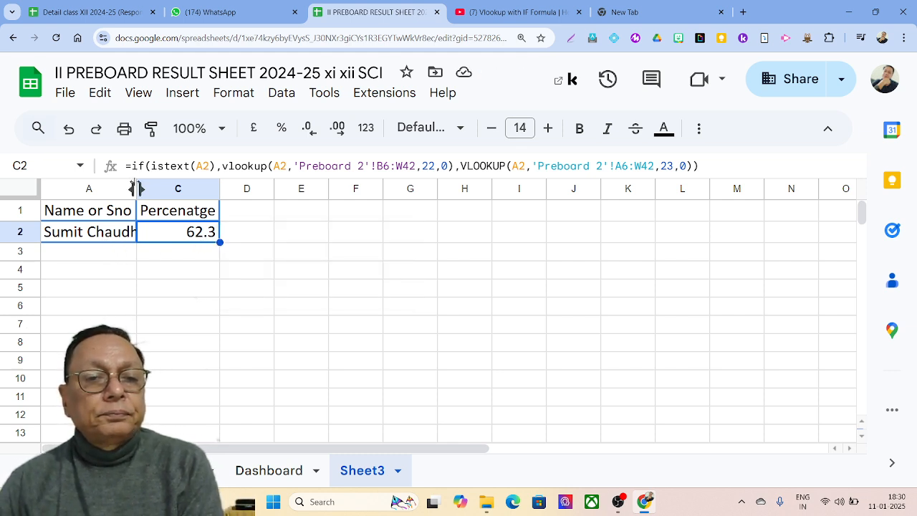
Step: Auto-fit column A to the full name, then enter serial number 12 in A2 to get 31.7
{"action": "left_click", "coordinate": [133, 188]}
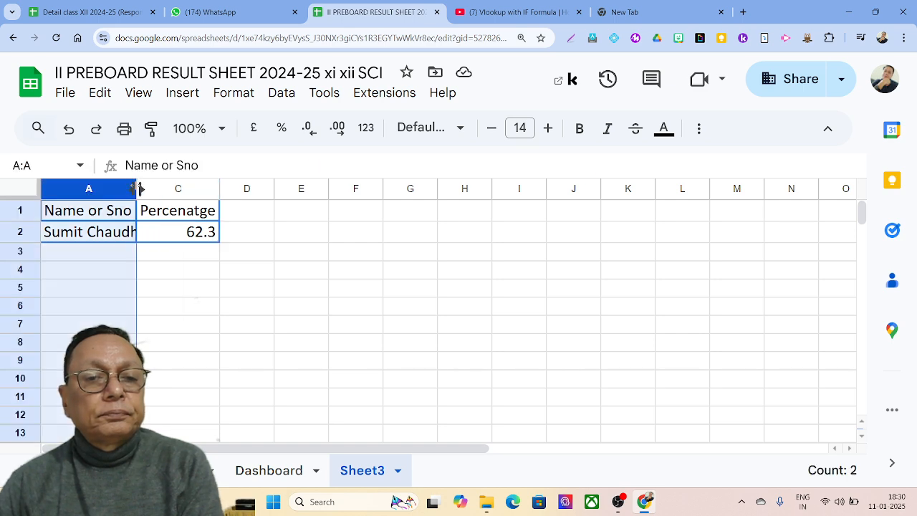
{"action": "double_click", "coordinate": [136, 188]}
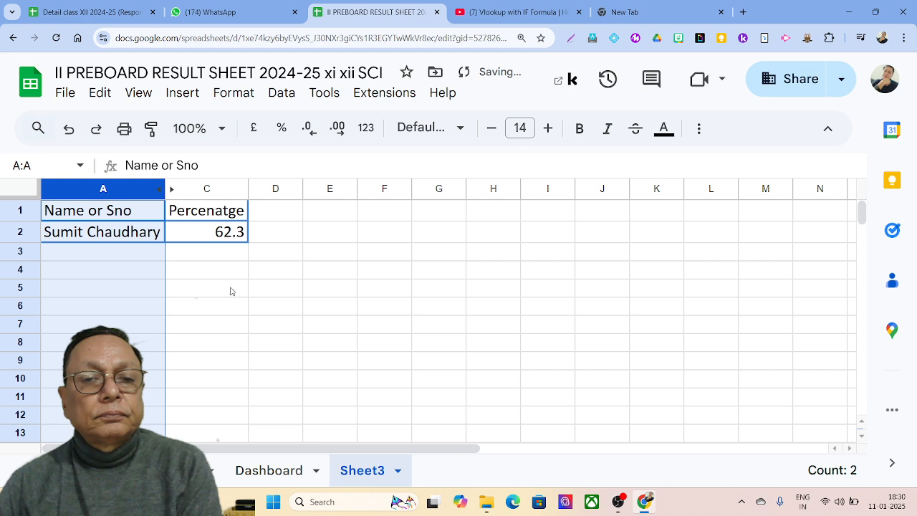
{"action": "left_click", "coordinate": [109, 240]}
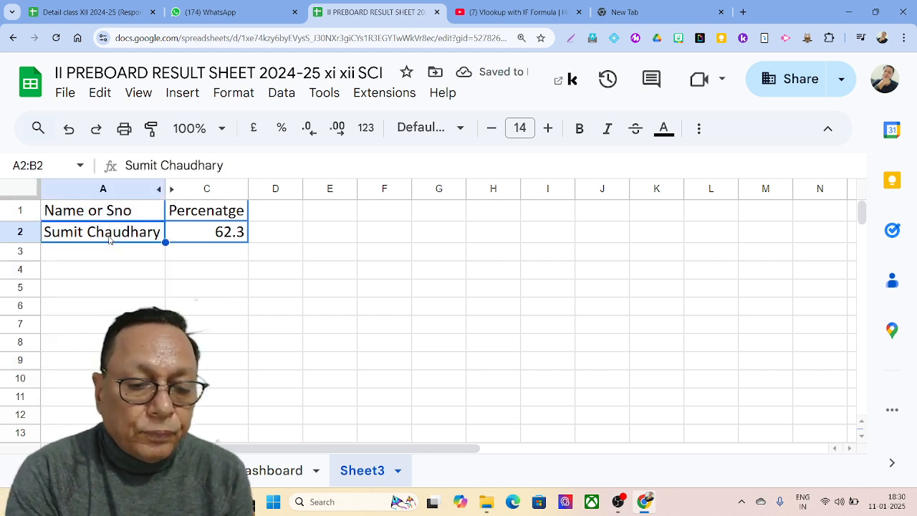
{"action": "type", "text": "12"}
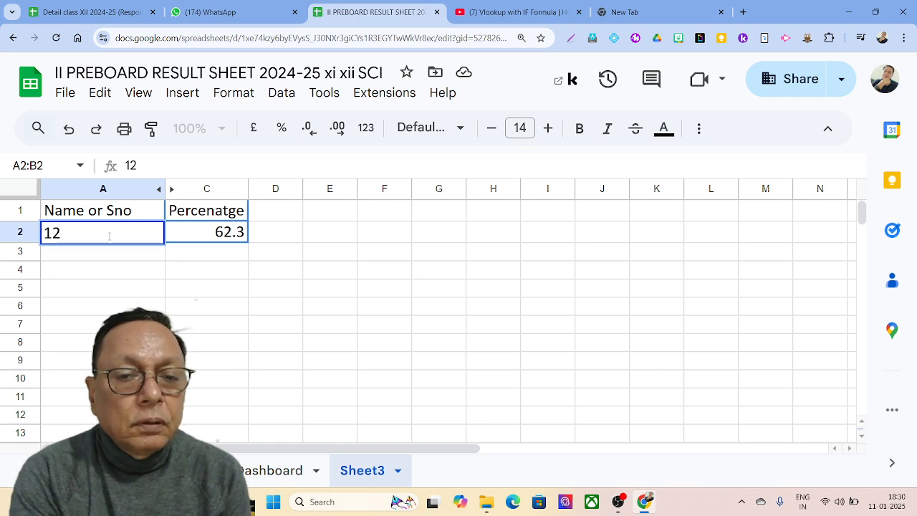
{"action": "key", "text": "Tab"}
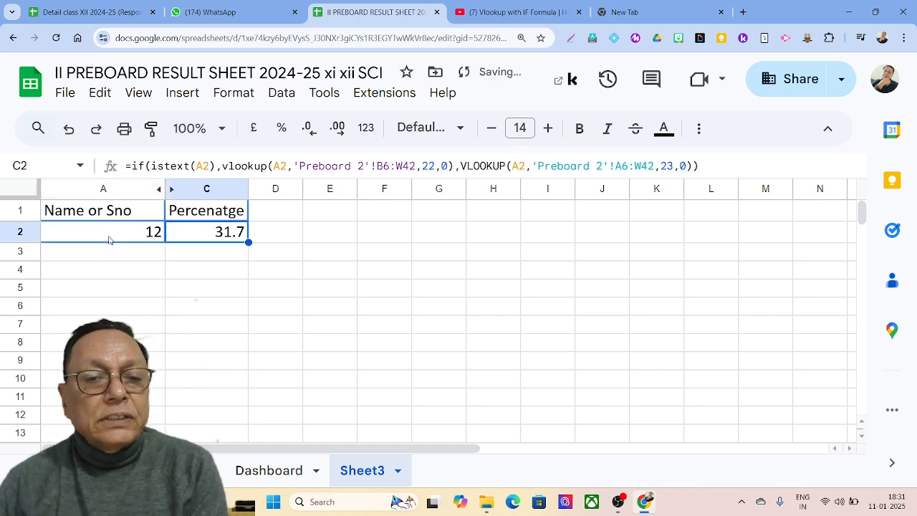
{"action": "left_click", "coordinate": [179, 470]}
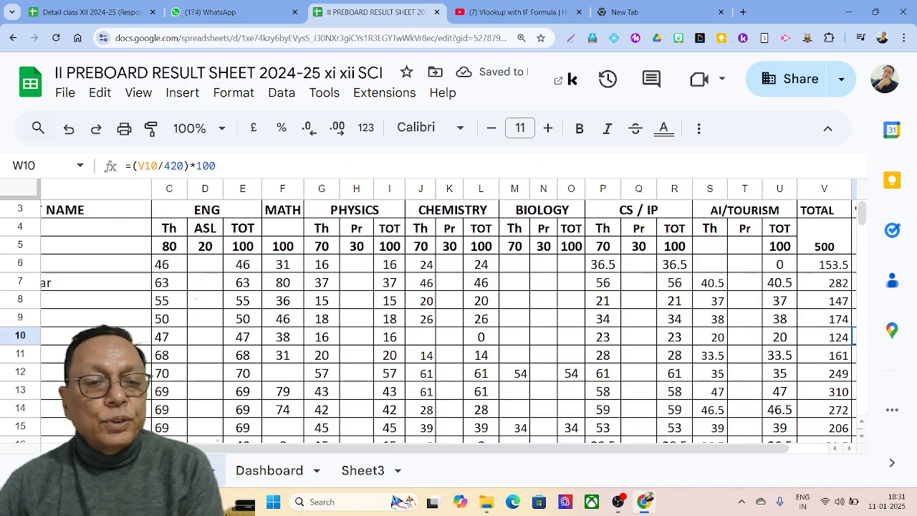
{"action": "scroll", "coordinate": [448, 315], "scroll_direction": "left", "scroll_amount": 5}
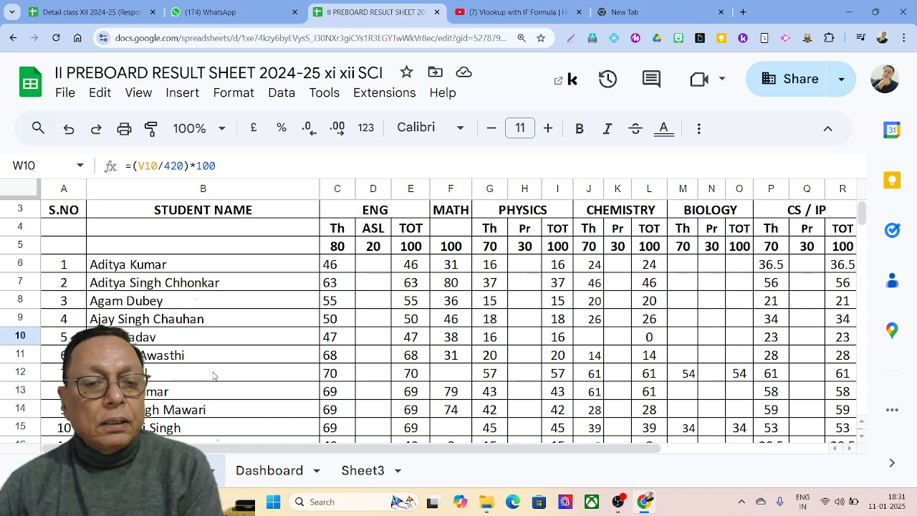
{"action": "scroll", "coordinate": [448, 315], "scroll_direction": "down", "scroll_amount": 1}
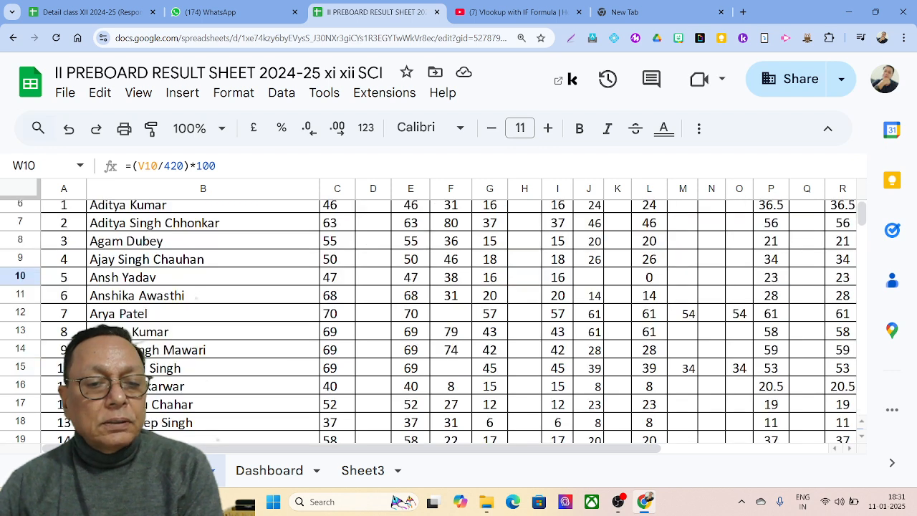
{"action": "left_click", "coordinate": [188, 405]}
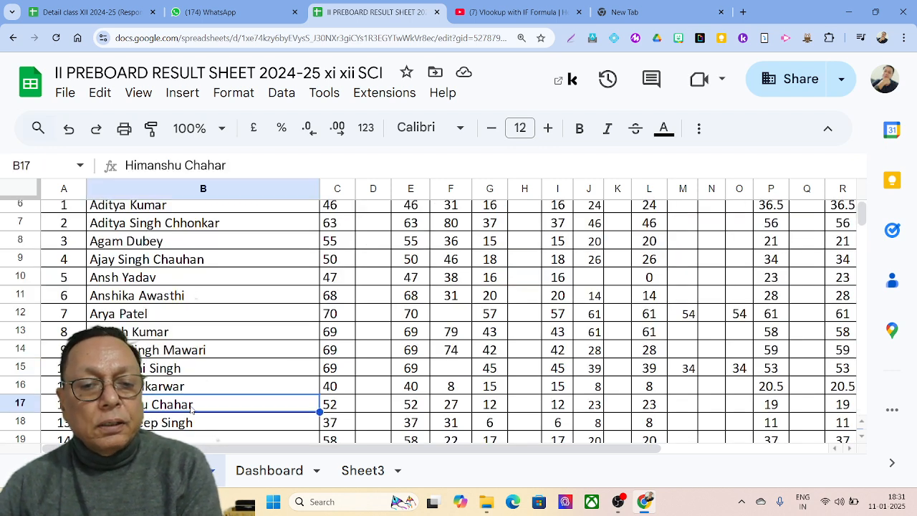
{"action": "key", "text": "Right"}
{"action": "key", "text": "Right"}
{"action": "key", "text": "Right"}
{"action": "key", "text": "Right"}
{"action": "key", "text": "Right"}
{"action": "key", "text": "Right"}
{"action": "key", "text": "Right"}
{"action": "key", "text": "Right"}
{"action": "key", "text": "Right"}
{"action": "key", "text": "Right"}
{"action": "key", "text": "Right"}
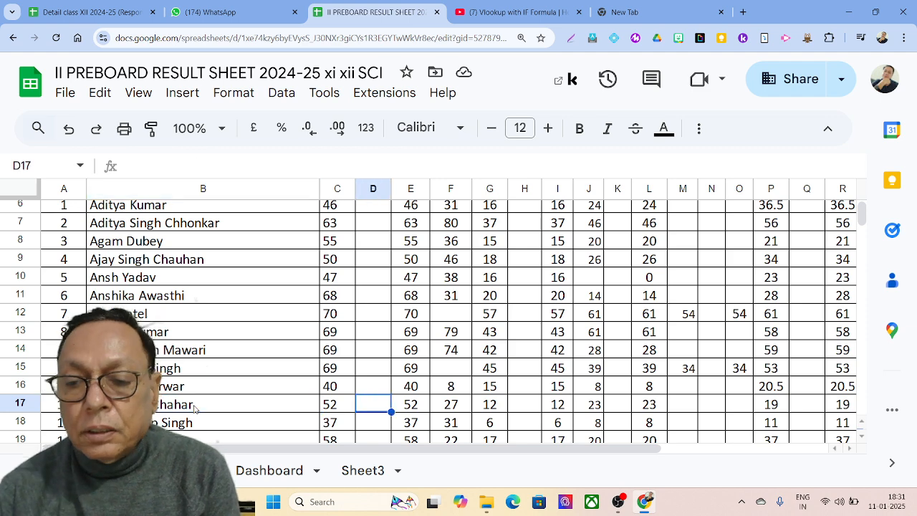
{"action": "key", "text": "Right"}
{"action": "key", "text": "Right"}
{"action": "key", "text": "Right"}
{"action": "key", "text": "Right"}
{"action": "key", "text": "Right"}
{"action": "key", "text": "Right"}
{"action": "key", "text": "Right"}
{"action": "key", "text": "Right"}
{"action": "key", "text": "Right"}
{"action": "key", "text": "Right"}
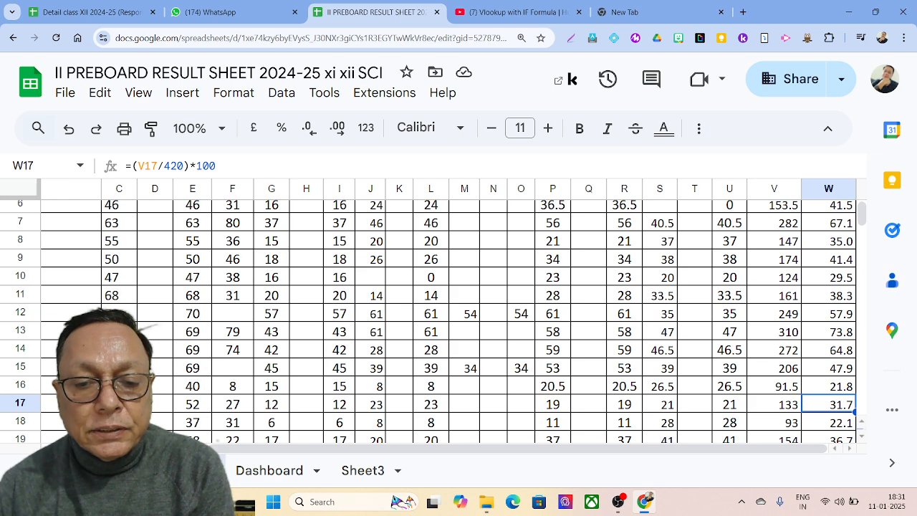
{"action": "left_click", "coordinate": [352, 479]}
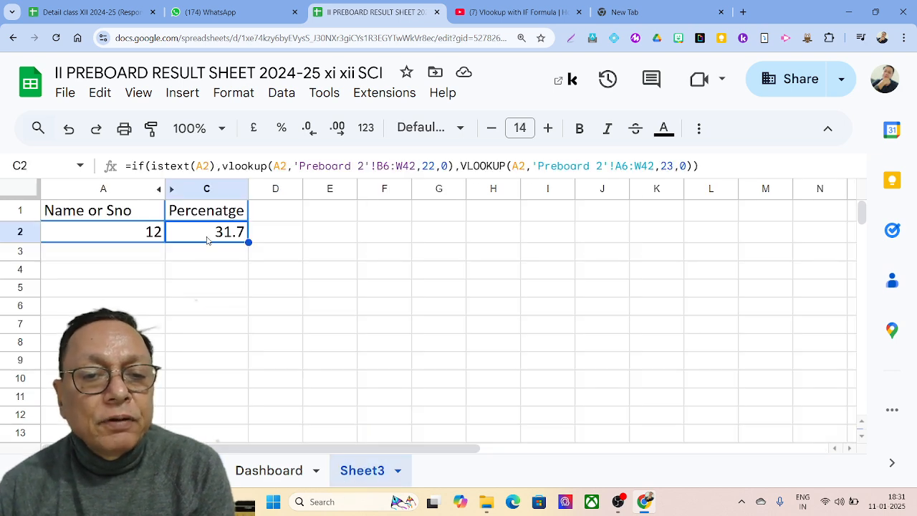
Step: Enter another student's name in A2 so C2 shows 36.7, then switch to the marks sheet
{"action": "left_click", "coordinate": [142, 239]}
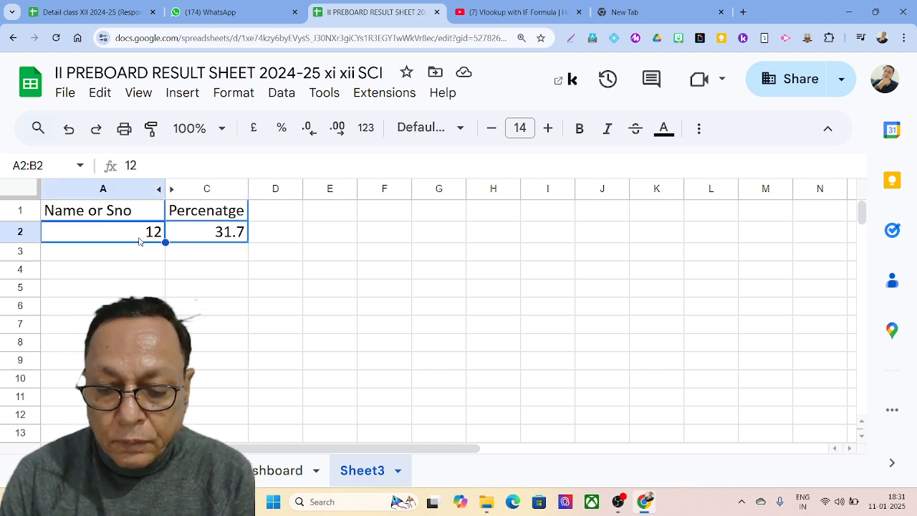
{"action": "type", "text": "Kirta"}
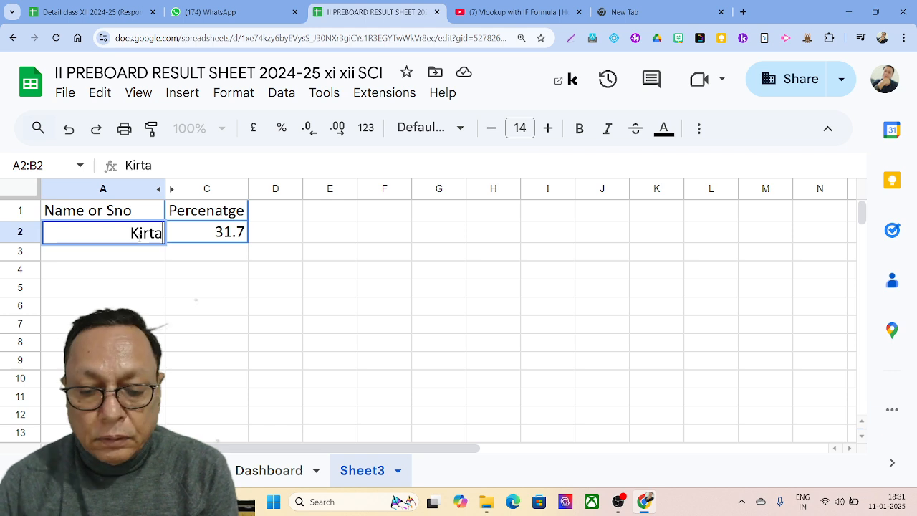
{"action": "type", "text": "n"}
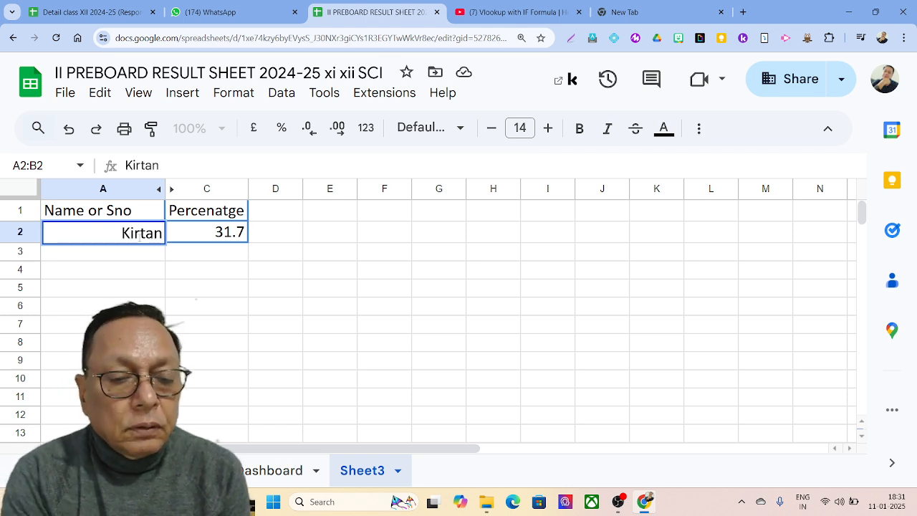
{"action": "key", "text": "Tab"}
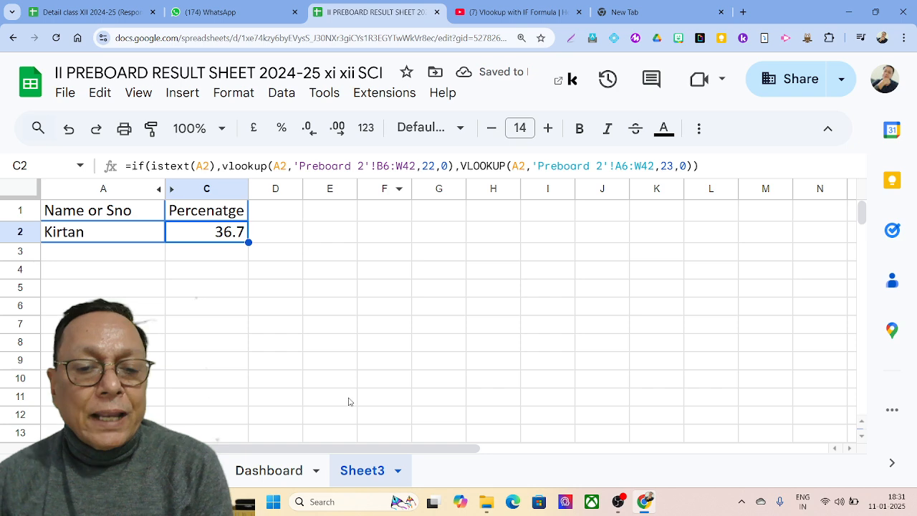
{"action": "left_click", "coordinate": [188, 470]}
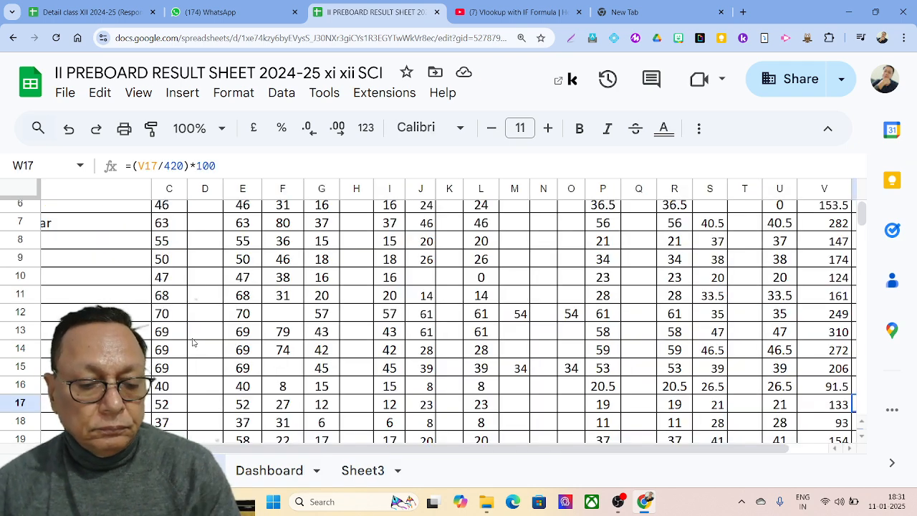
Step: Zoom out and verify the student's row 19 percentage is 36.7, then return to Sheet3
{"action": "key", "text": "ctrl+minus"}
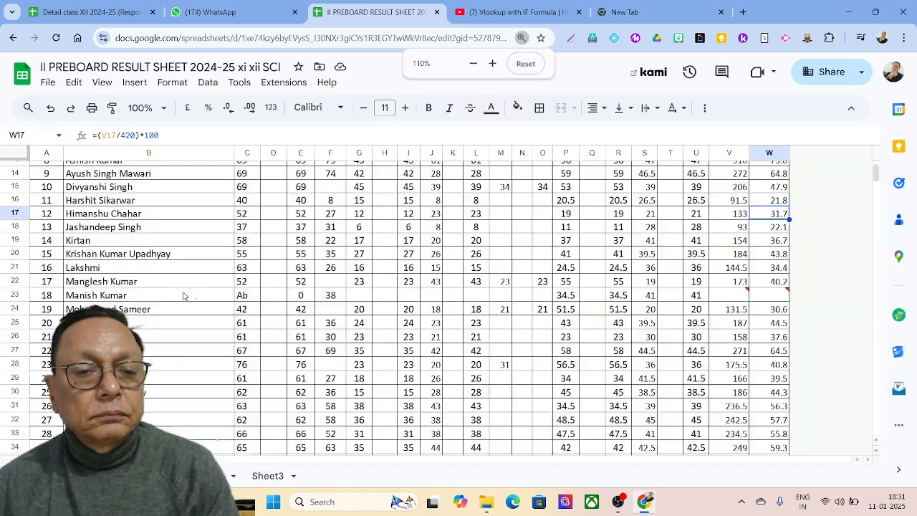
{"action": "scroll", "coordinate": [183, 296], "scroll_direction": "up", "scroll_amount": 2}
{"action": "scroll", "coordinate": [184, 296], "scroll_direction": "down", "scroll_amount": 2}
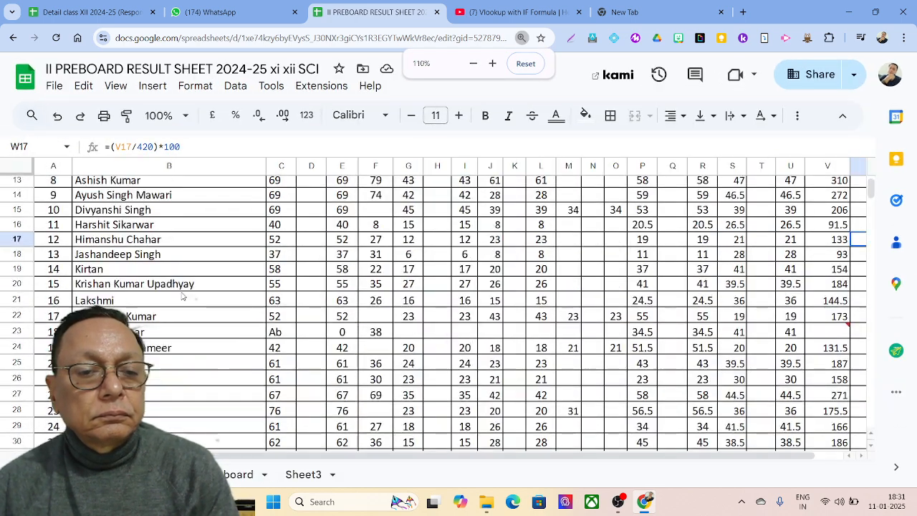
{"action": "left_click", "coordinate": [107, 248]}
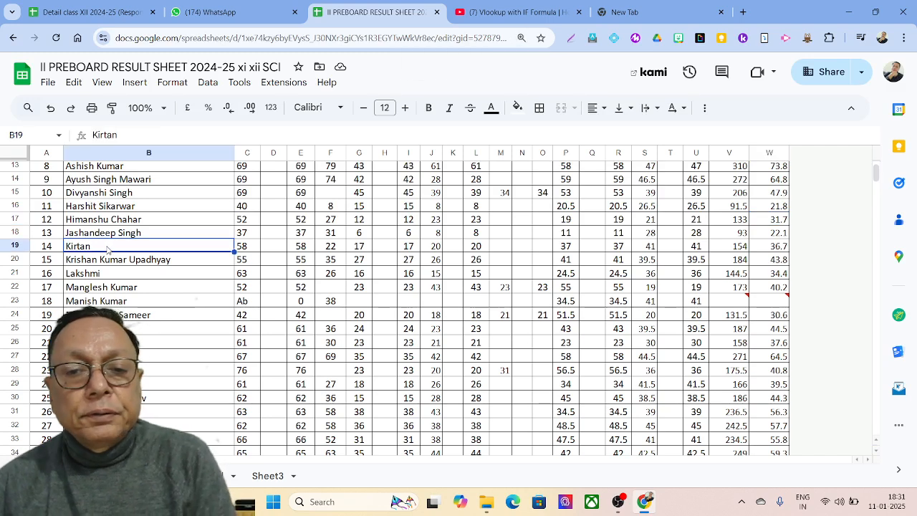
{"action": "key", "text": "Right"}
{"action": "key", "text": "Right"}
{"action": "key", "text": "Right"}
{"action": "key", "text": "Right"}
{"action": "key", "text": "Right"}
{"action": "key", "text": "Right"}
{"action": "key", "text": "Right"}
{"action": "key", "text": "Right"}
{"action": "key", "text": "Right"}
{"action": "key", "text": "Right"}
{"action": "key", "text": "Right"}
{"action": "key", "text": "Right"}
{"action": "key", "text": "Right"}
{"action": "key", "text": "Right"}
{"action": "key", "text": "Right"}
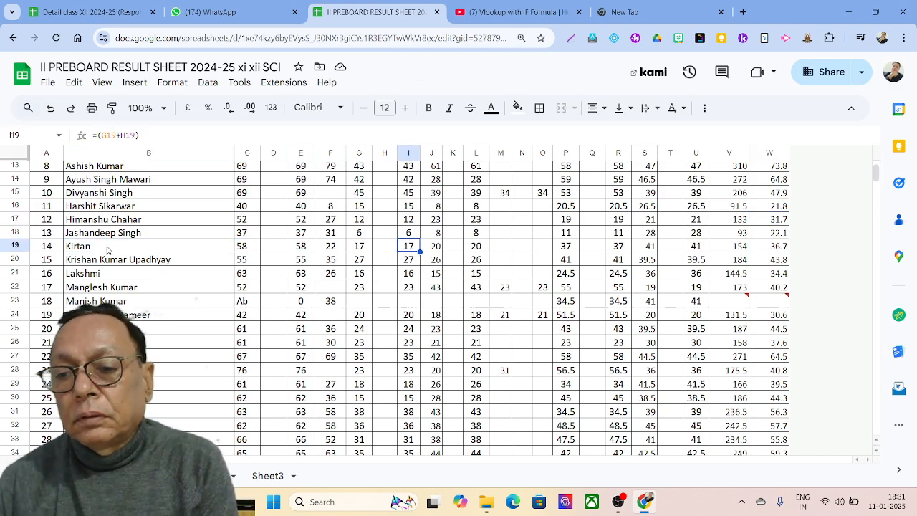
{"action": "key", "text": "Right"}
{"action": "key", "text": "Right"}
{"action": "key", "text": "Right"}
{"action": "key", "text": "Right"}
{"action": "key", "text": "Right"}
{"action": "key", "text": "Right"}
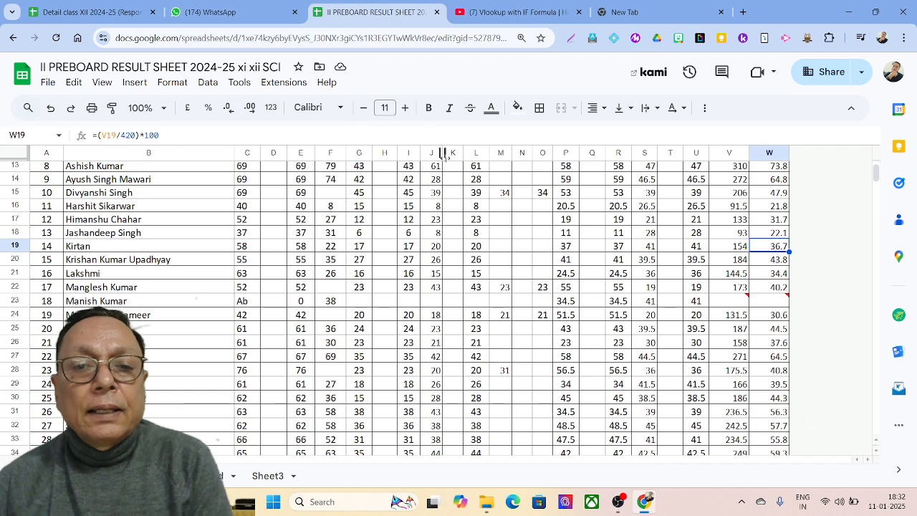
{"action": "left_click", "coordinate": [285, 478]}
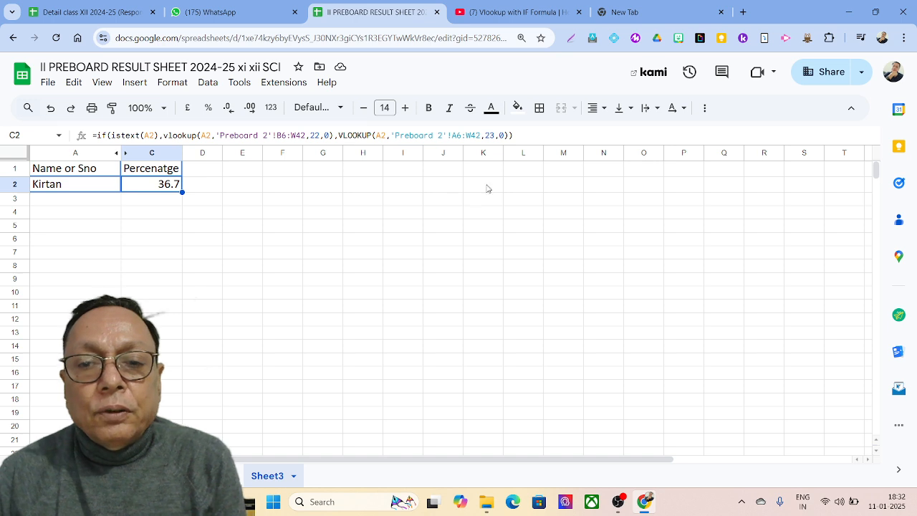
Step: Highlight most of C2's IF(ISTEXT) double-VLOOKUP formula in the formula bar
{"action": "left_click", "coordinate": [533, 138]}
{"action": "left_click_drag", "start_coordinate": [533, 137], "coordinate": [85, 159]}
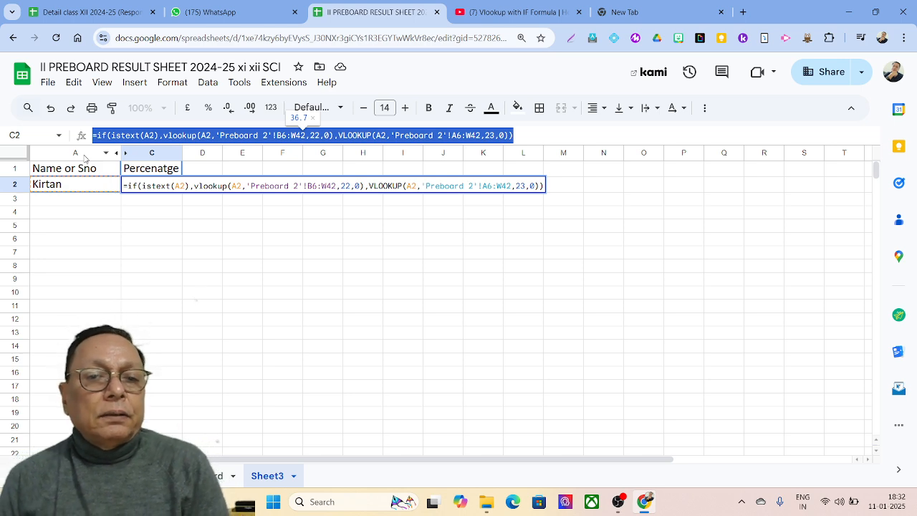